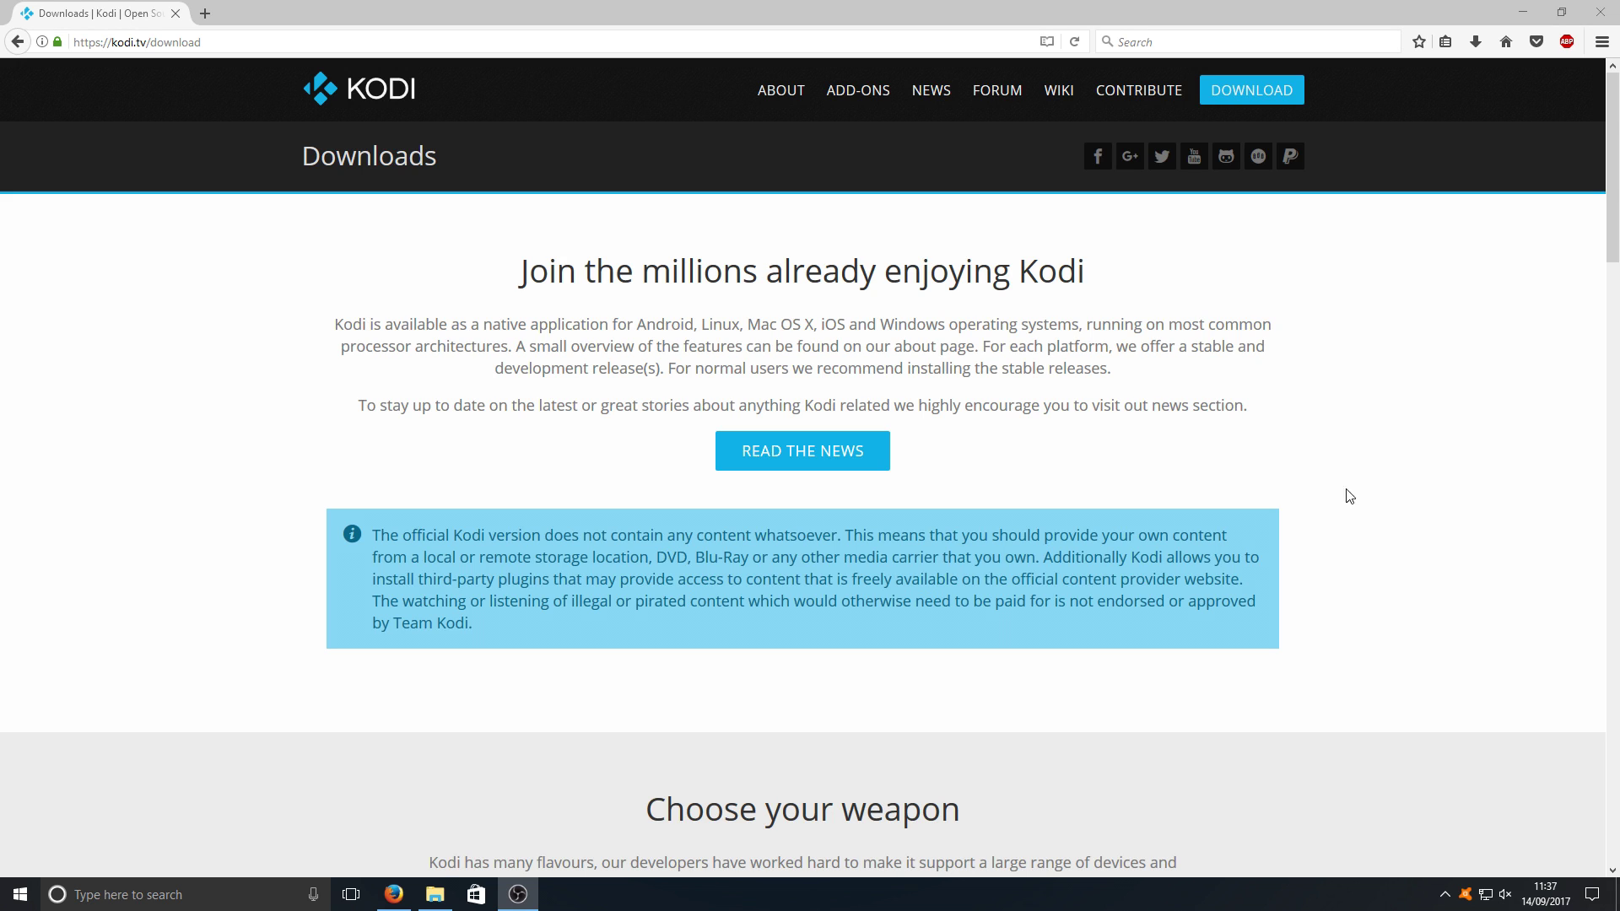
Scroll the kodi.tv download page down to the platform choices
scroll(1224, 392, down, 5)
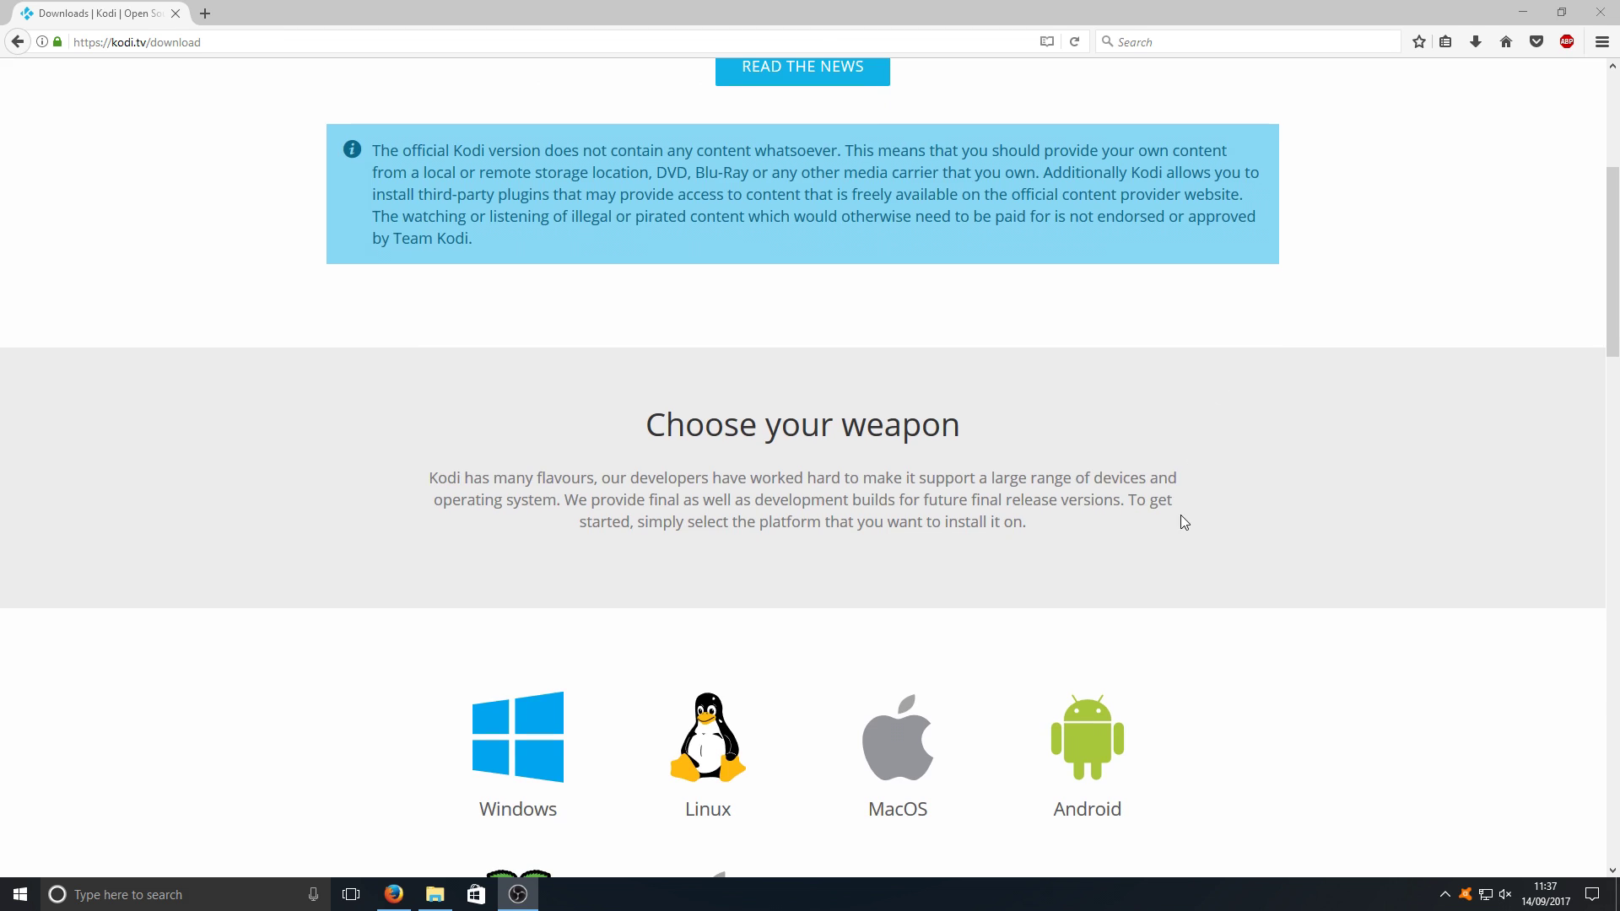
scroll(1313, 239, down, 2)
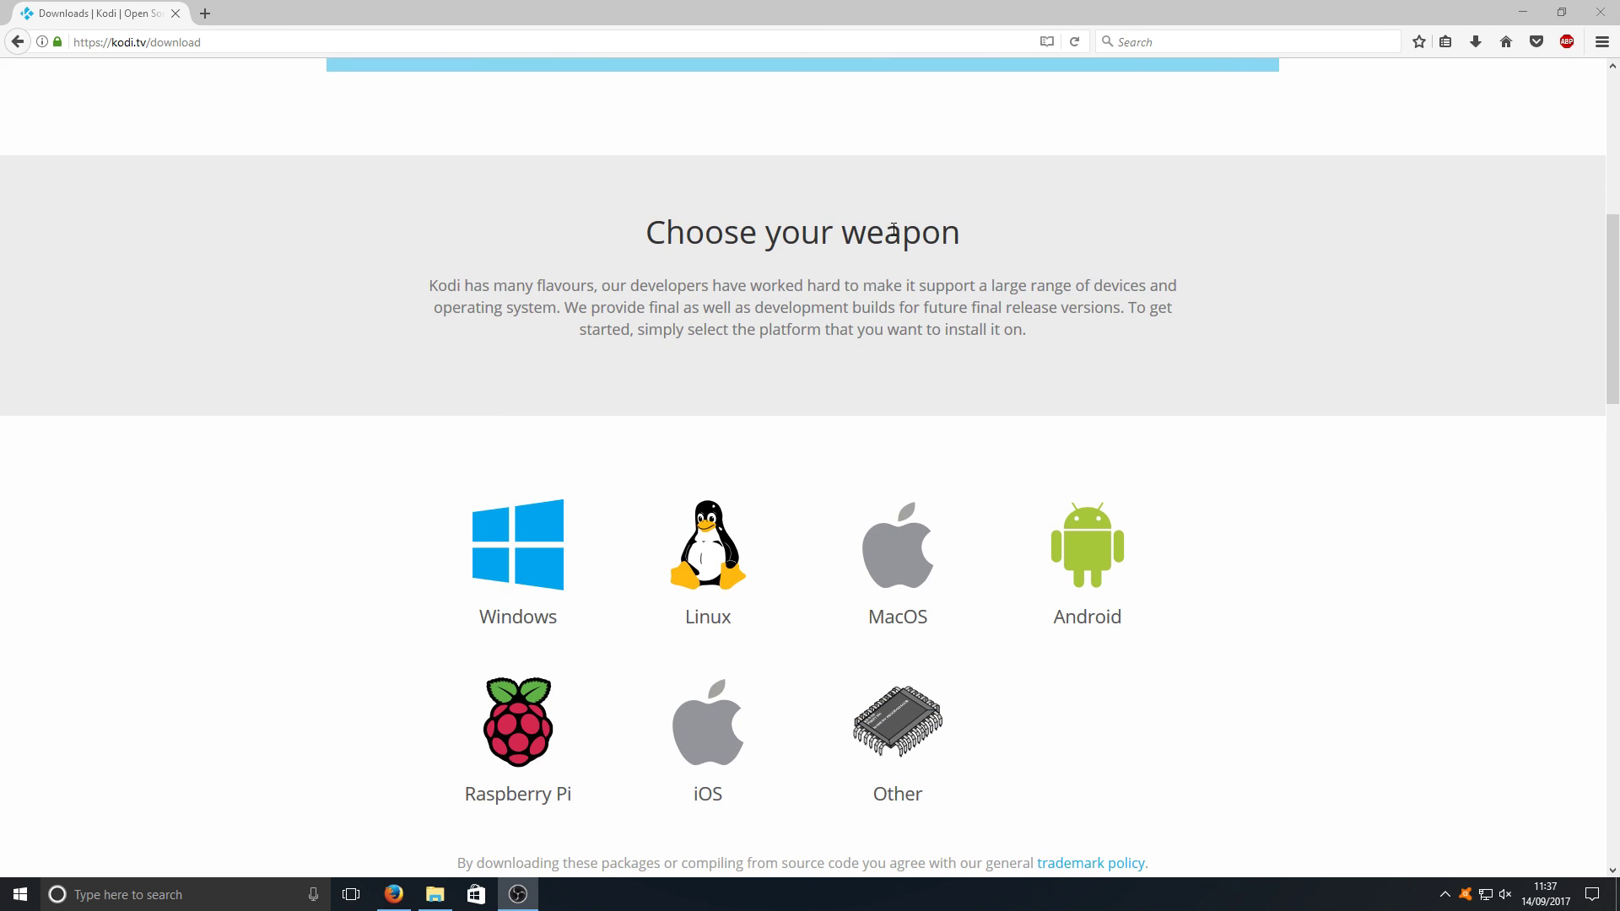
Download the 32-bit Kodi for Windows release installer
click(518, 560)
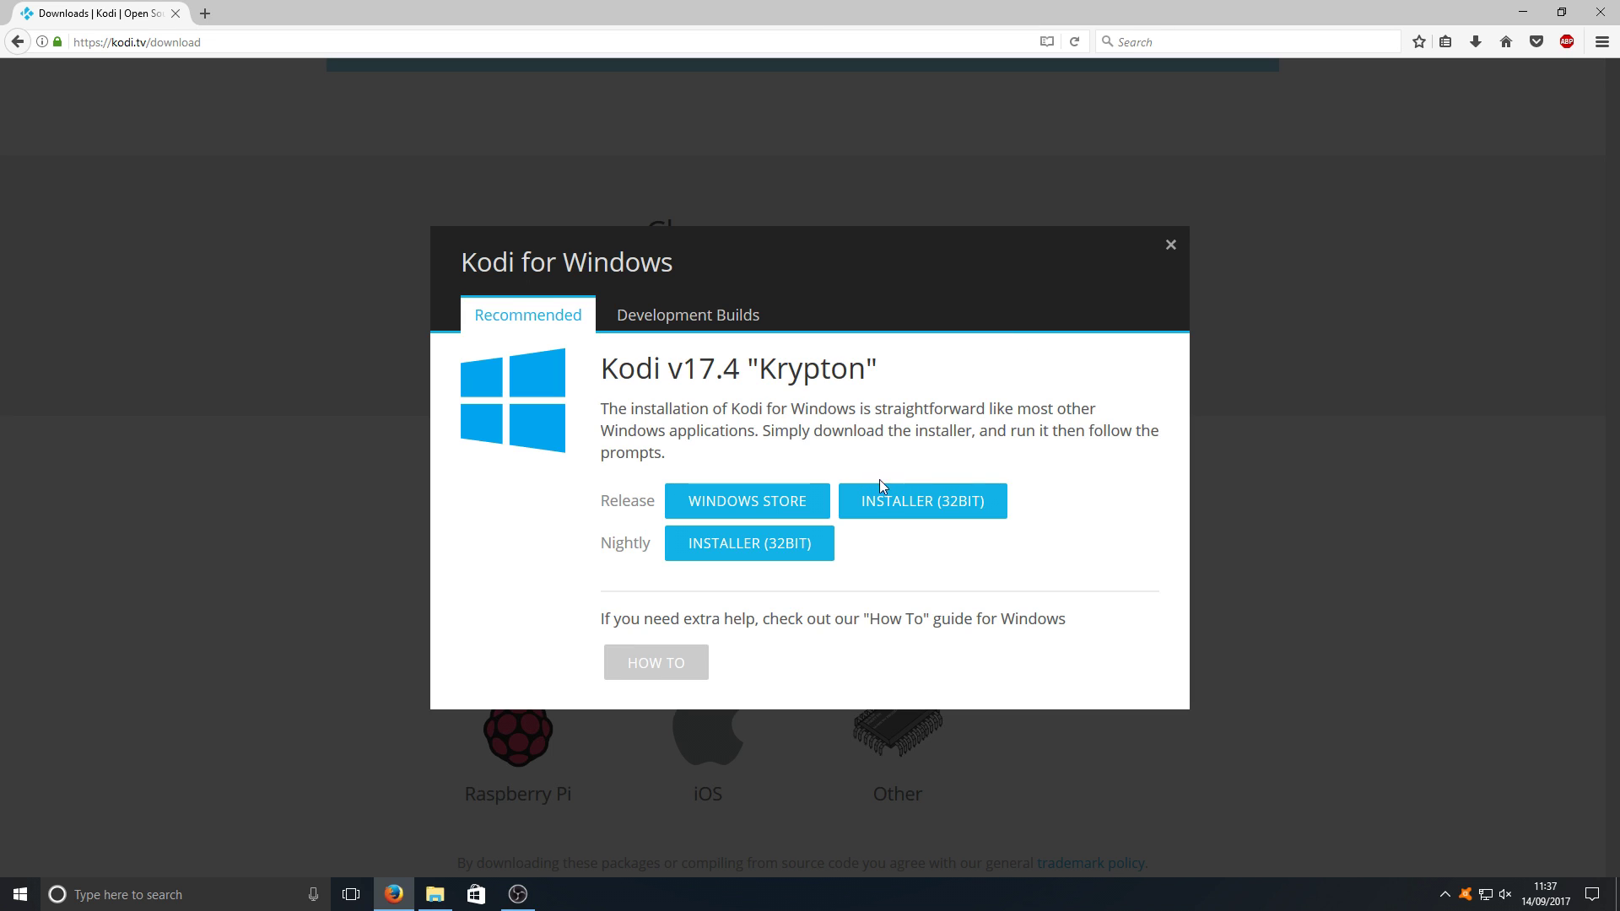
click(958, 502)
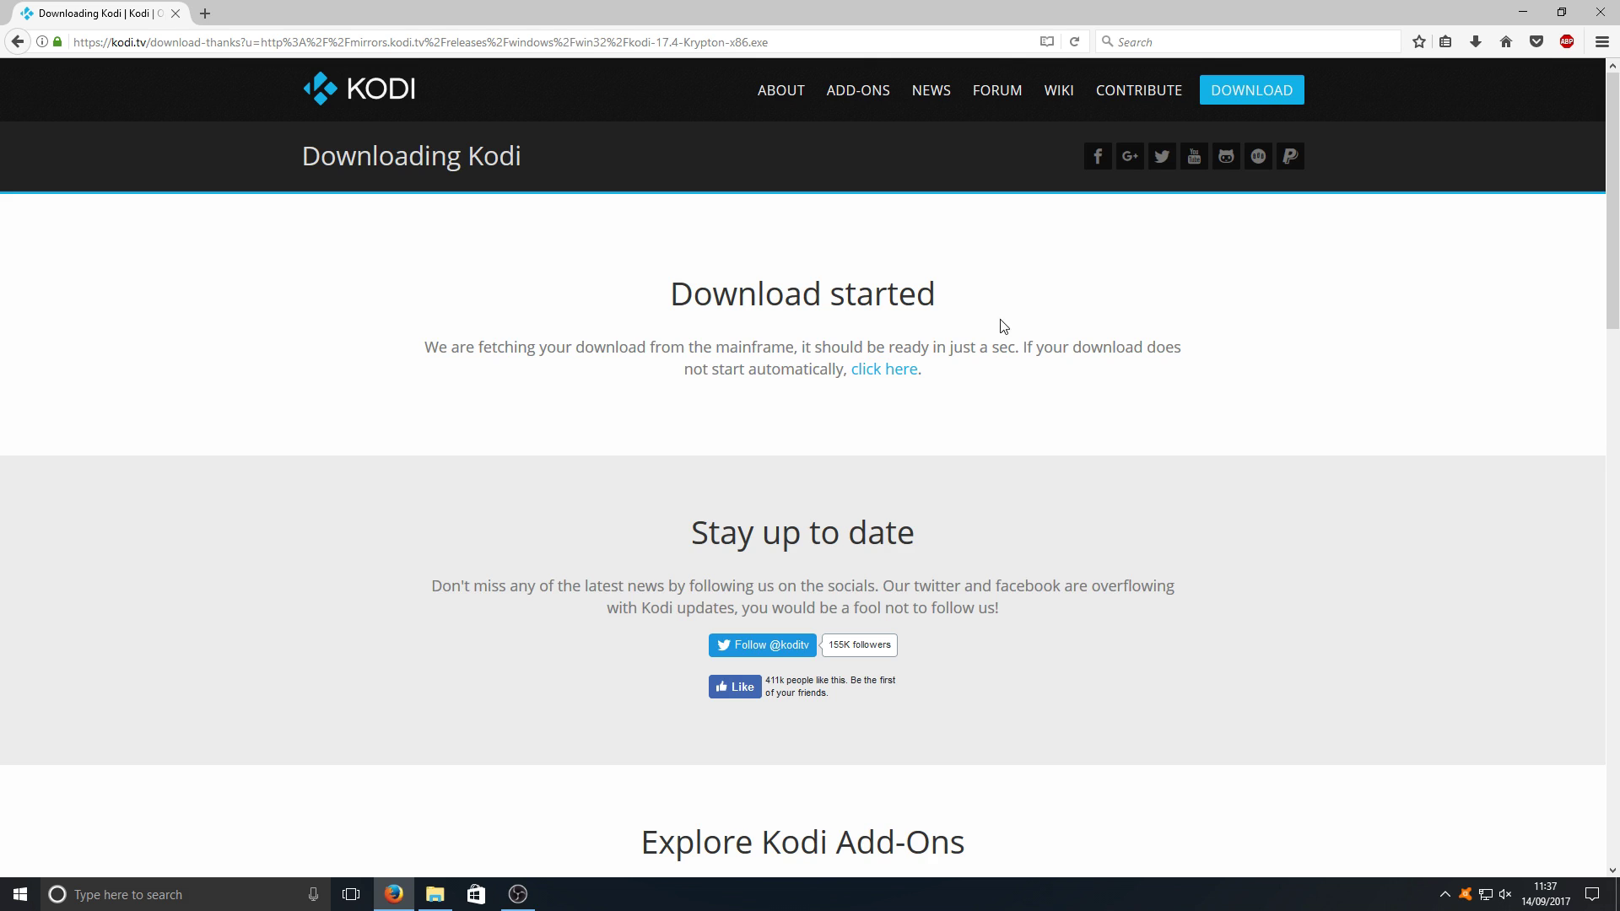
key(Return)
Launch the downloaded Kodi installer and bring the empty CS (G:) drive window forward
click(1476, 40)
click(1233, 86)
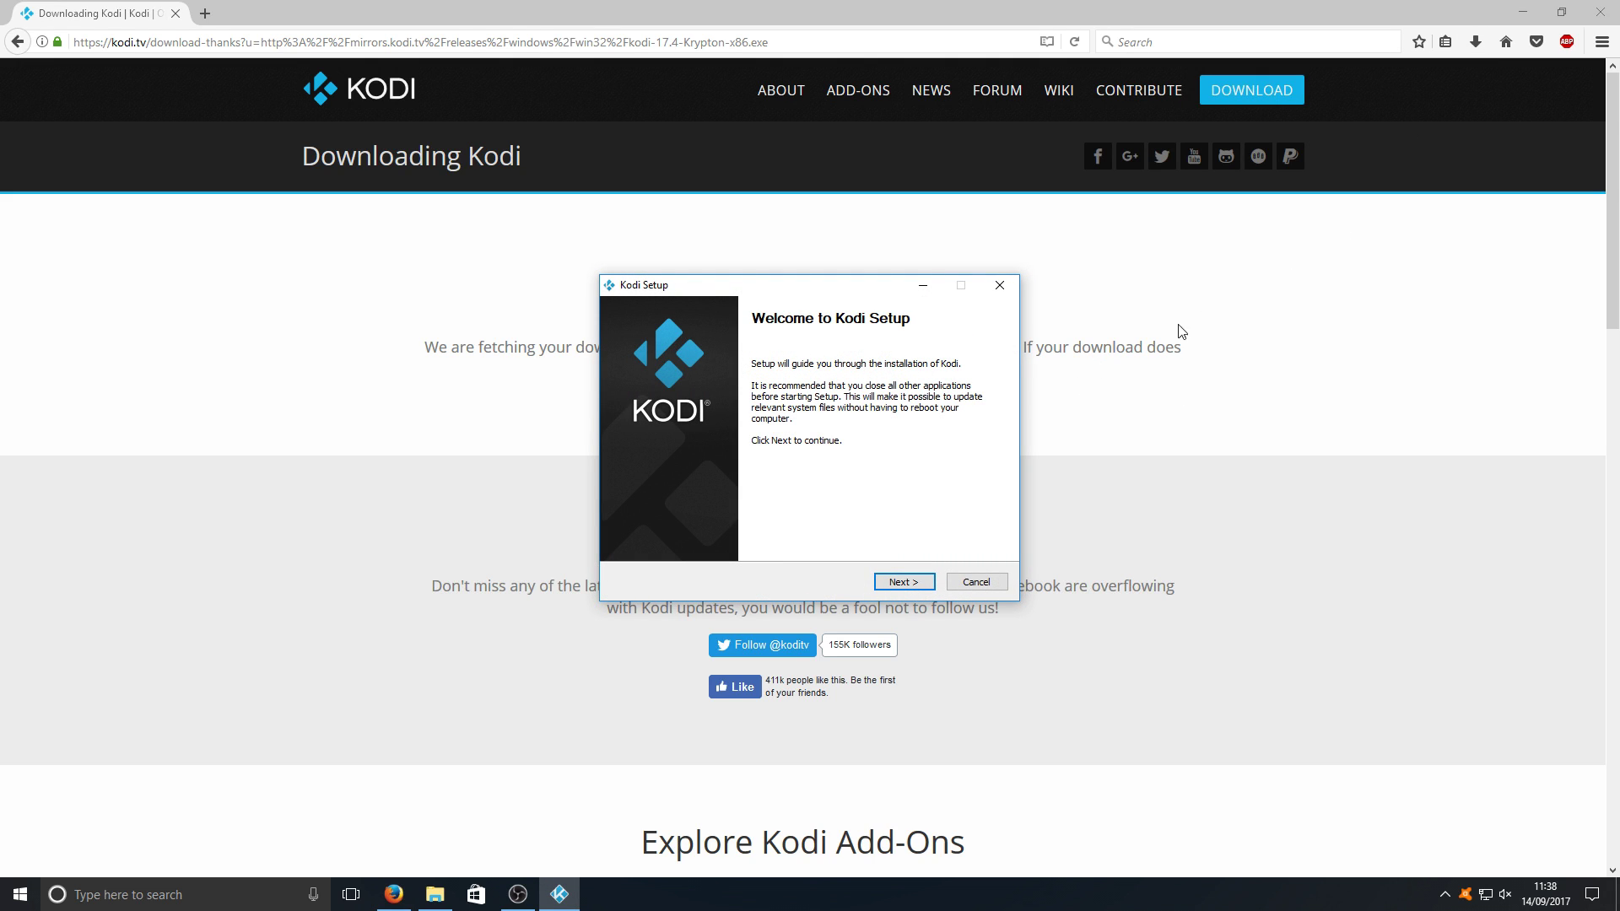
click(434, 894)
drag(863, 479, 769, 511)
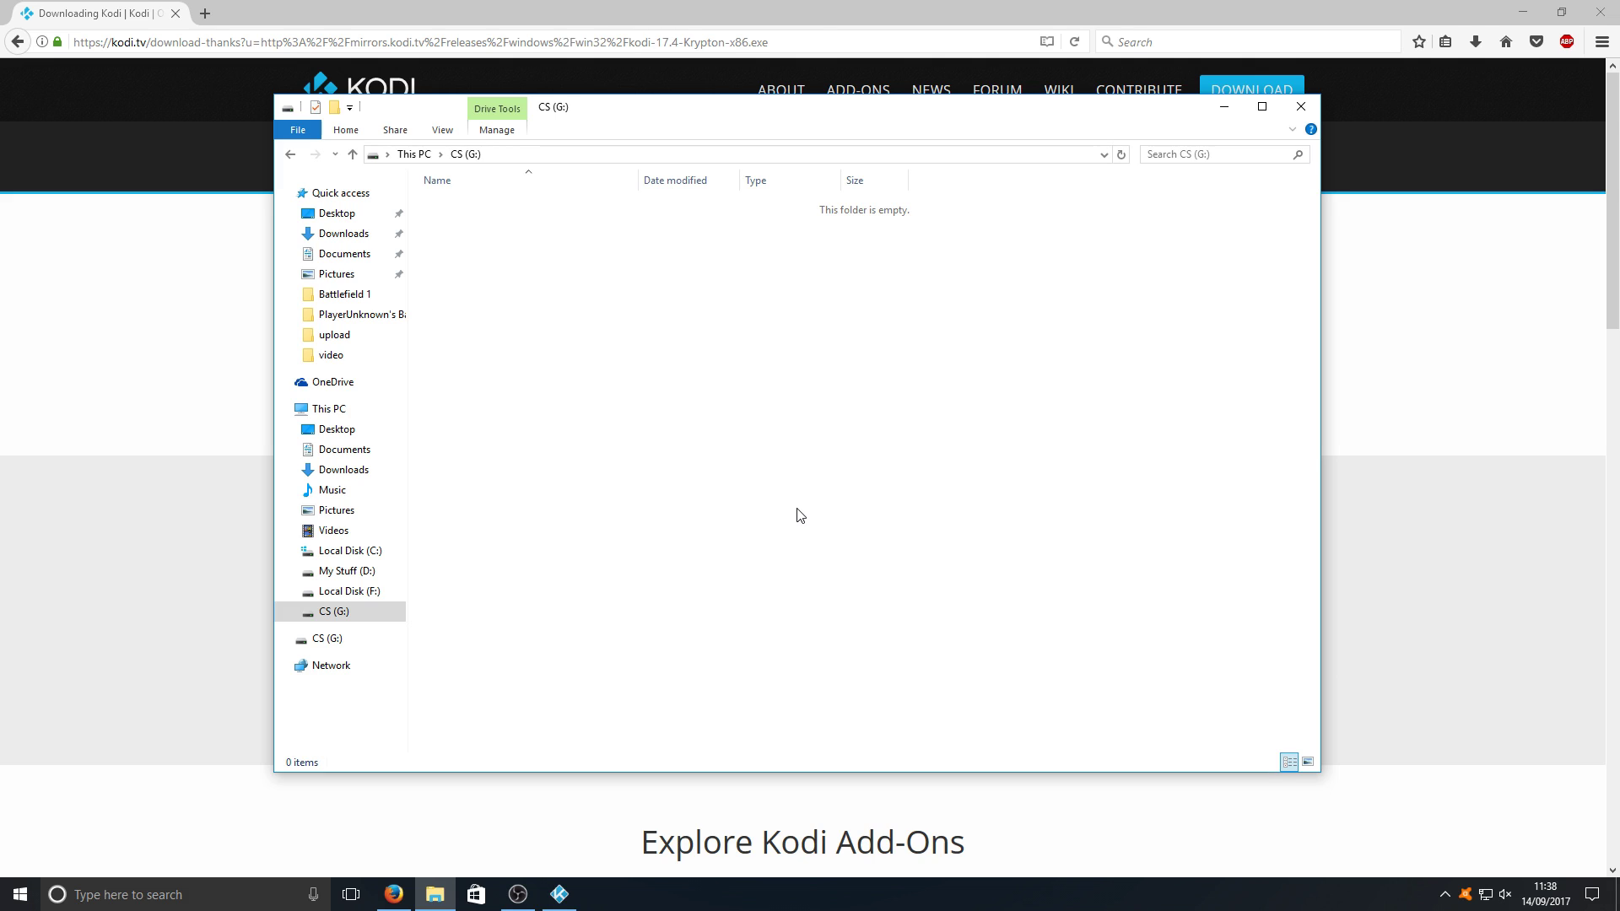
Create a new text document and a WinRAR ZIP archive with default names on CS (G:)
right_click(634, 408)
mouse_move(781, 591)
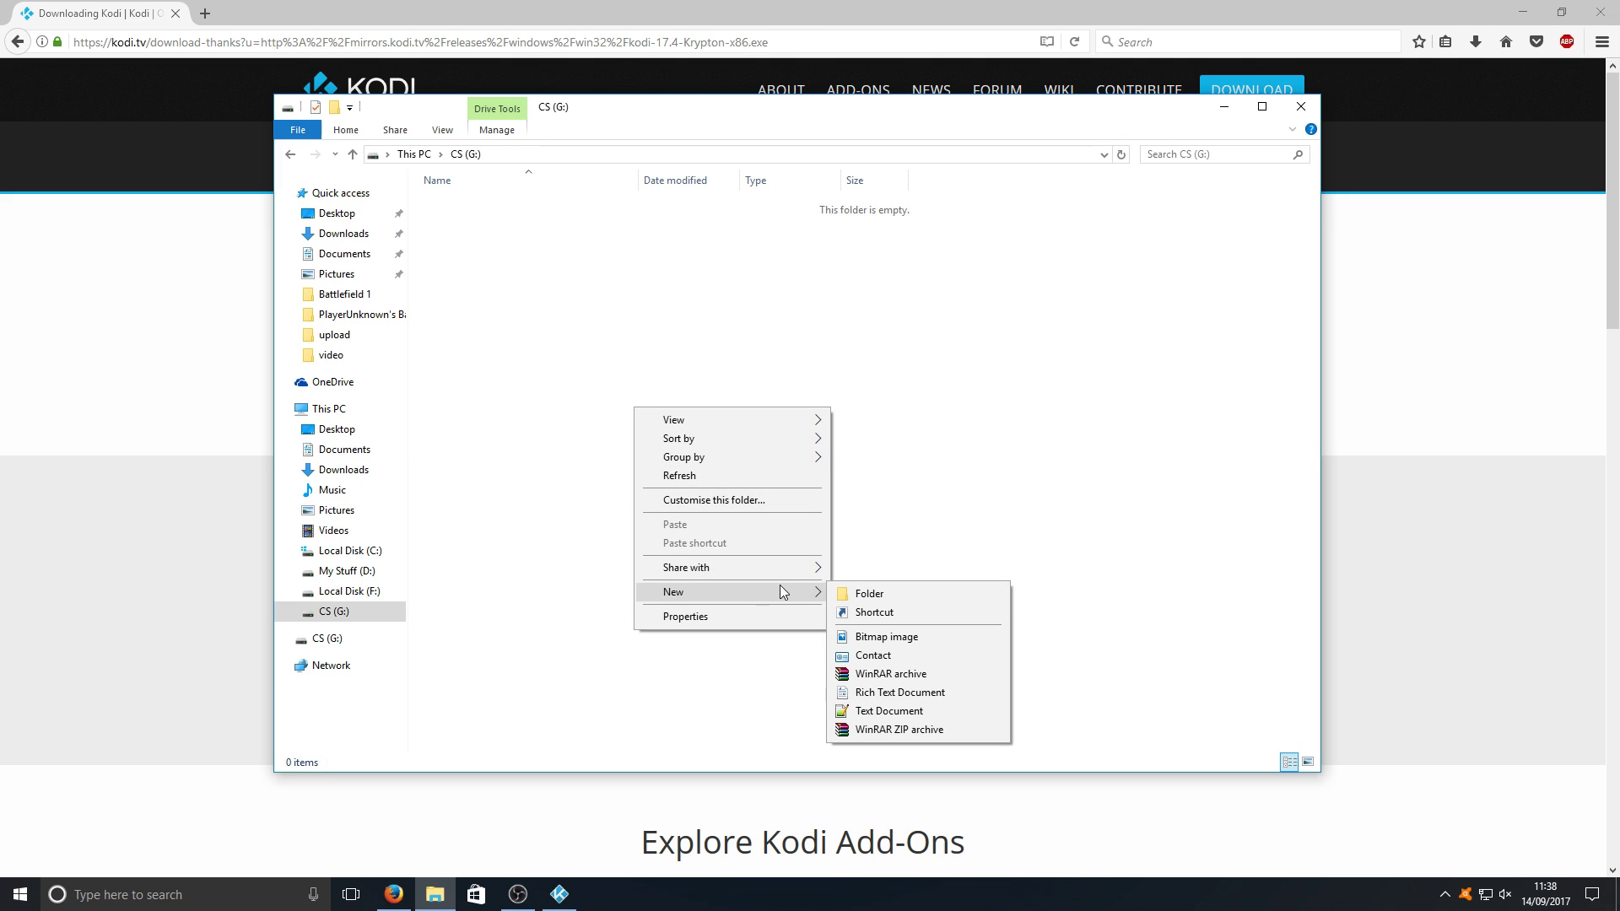
click(890, 713)
right_click(607, 307)
mouse_move(743, 506)
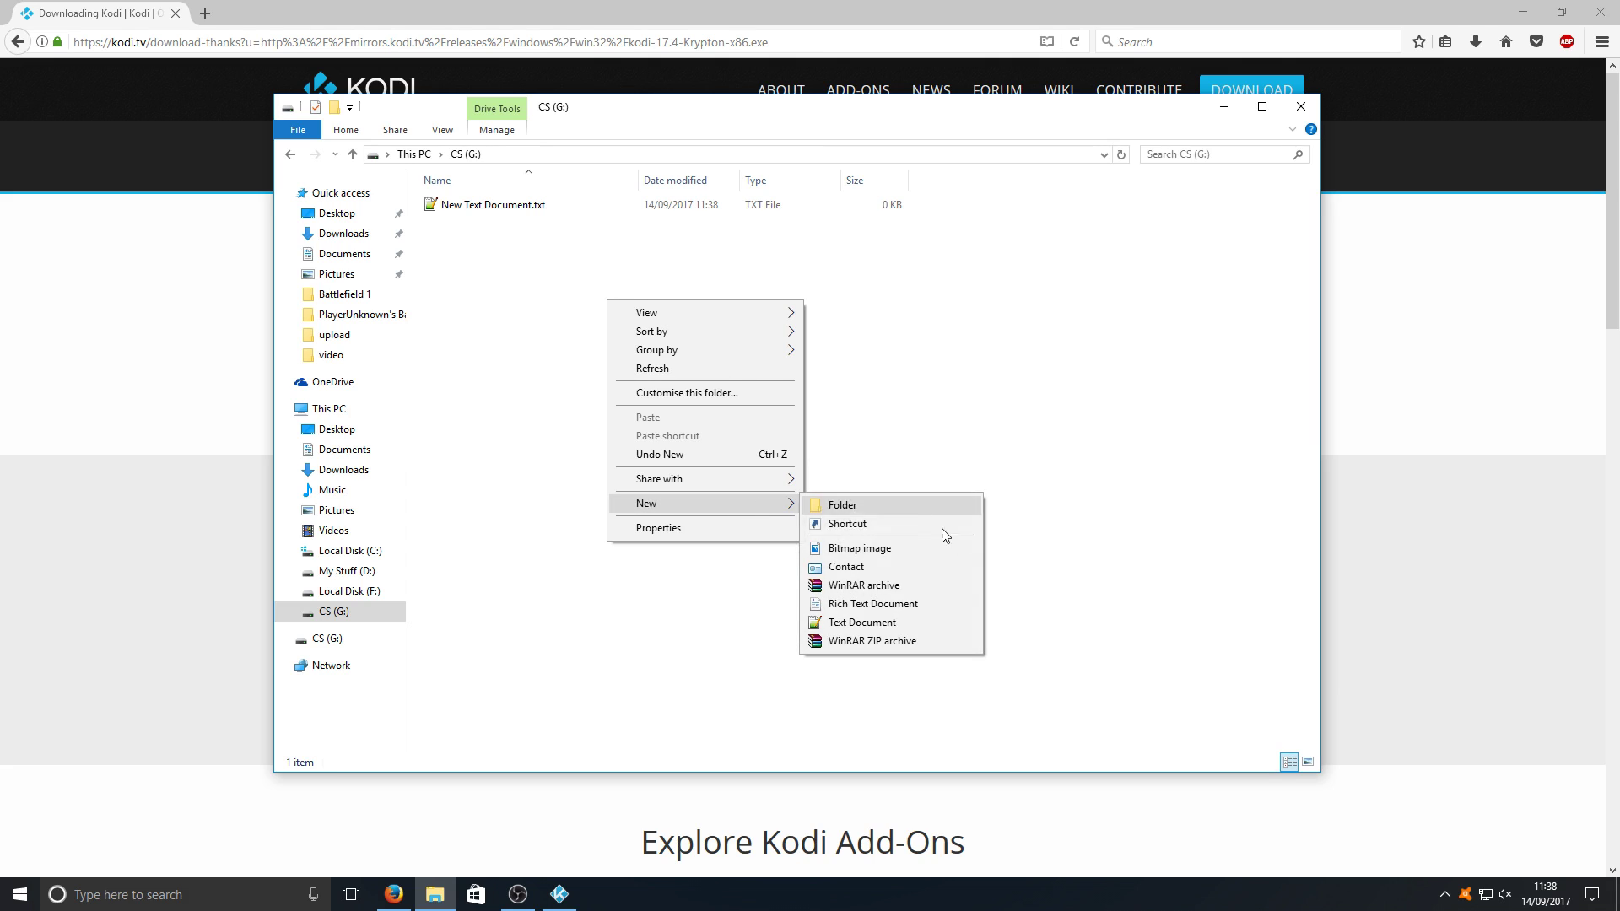
click(918, 639)
key(Return)
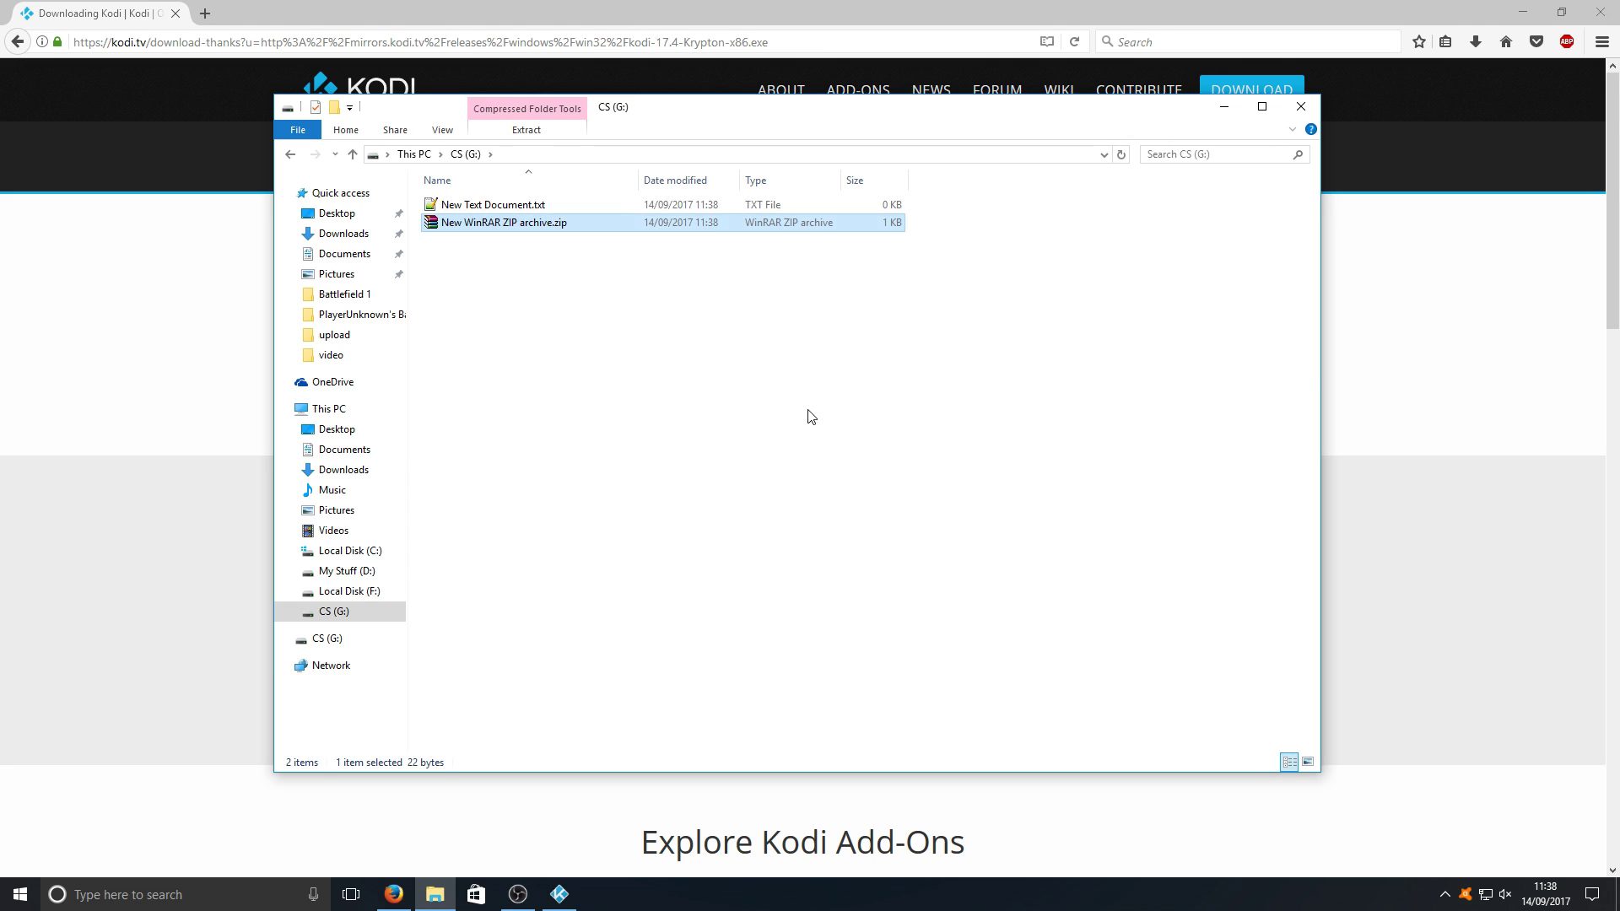
click(810, 416)
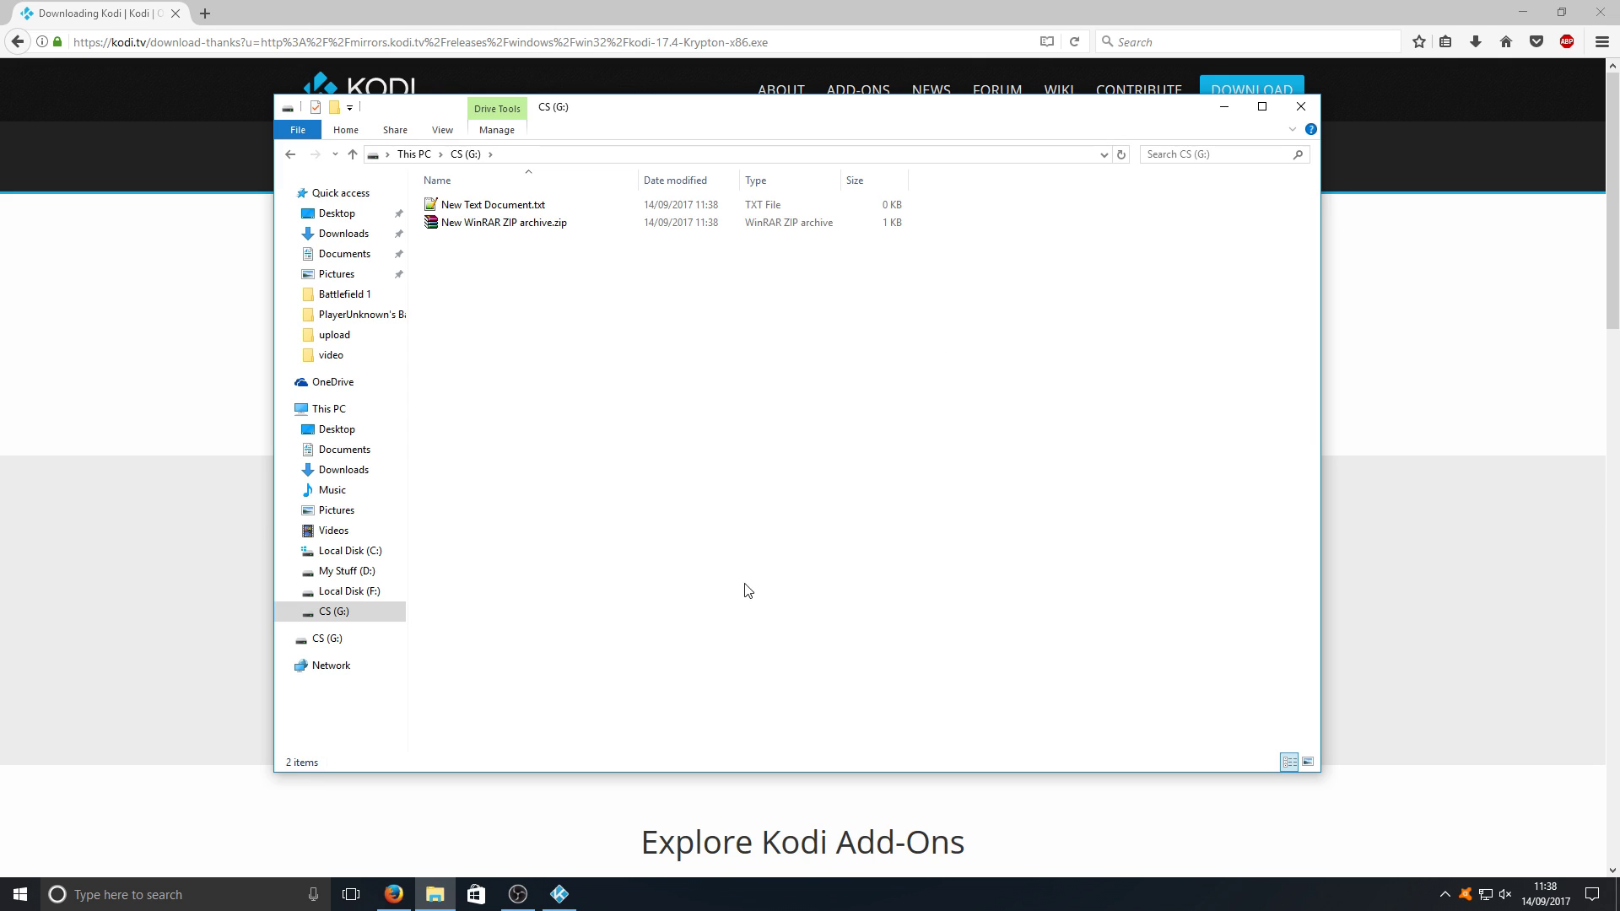
Open and cancel the drive's Format dialog, then minimise File Explorer
right_click(346, 614)
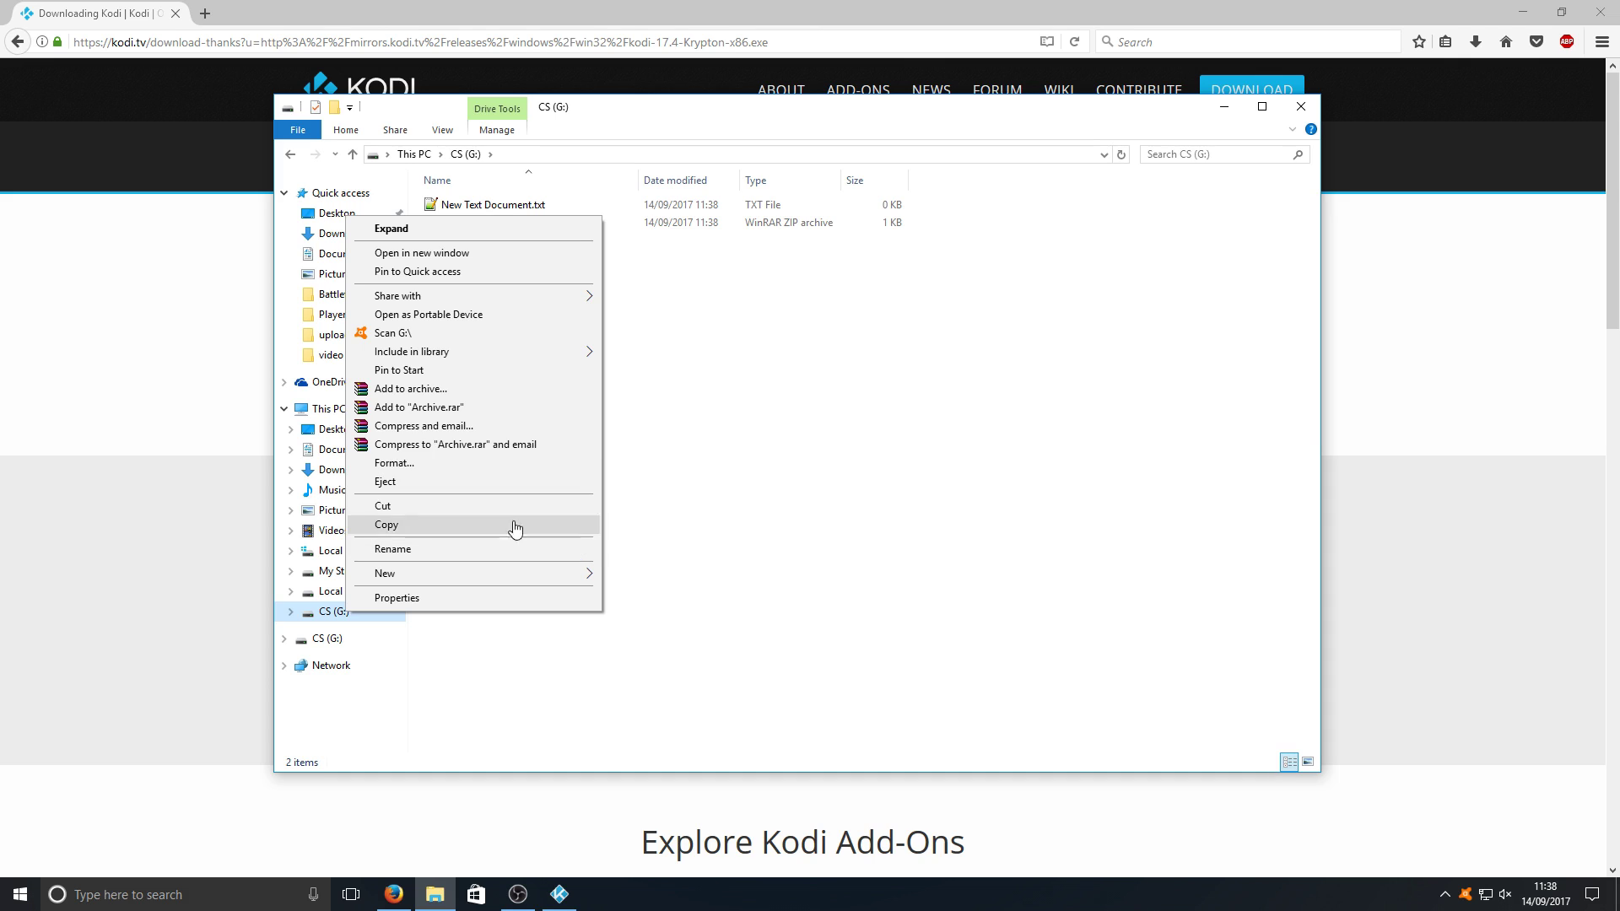
click(502, 463)
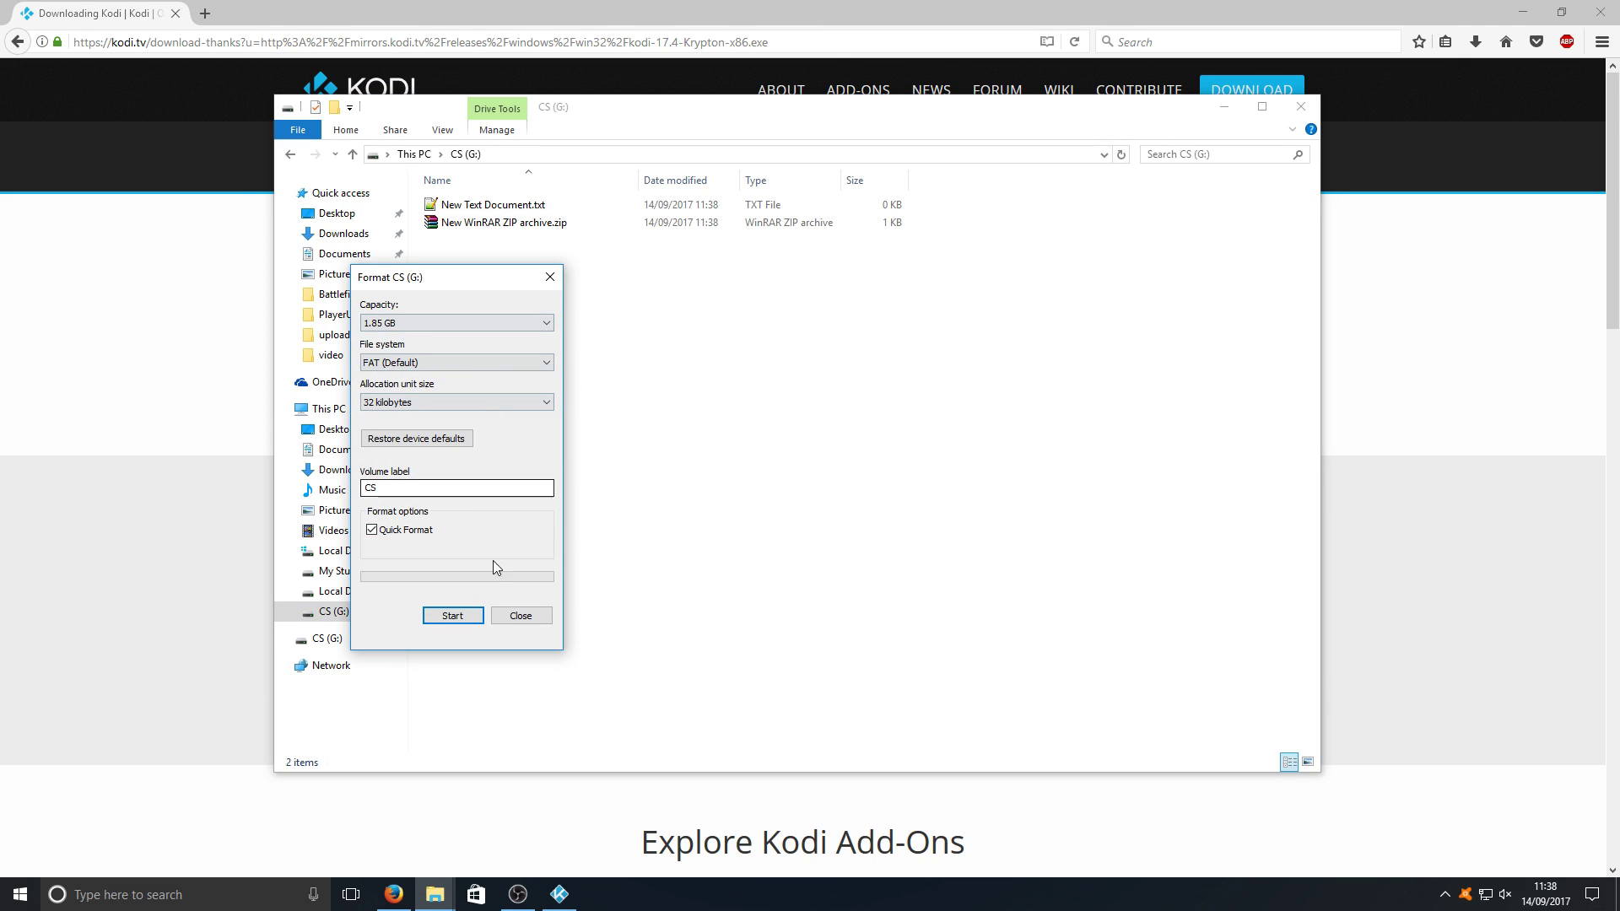
click(553, 273)
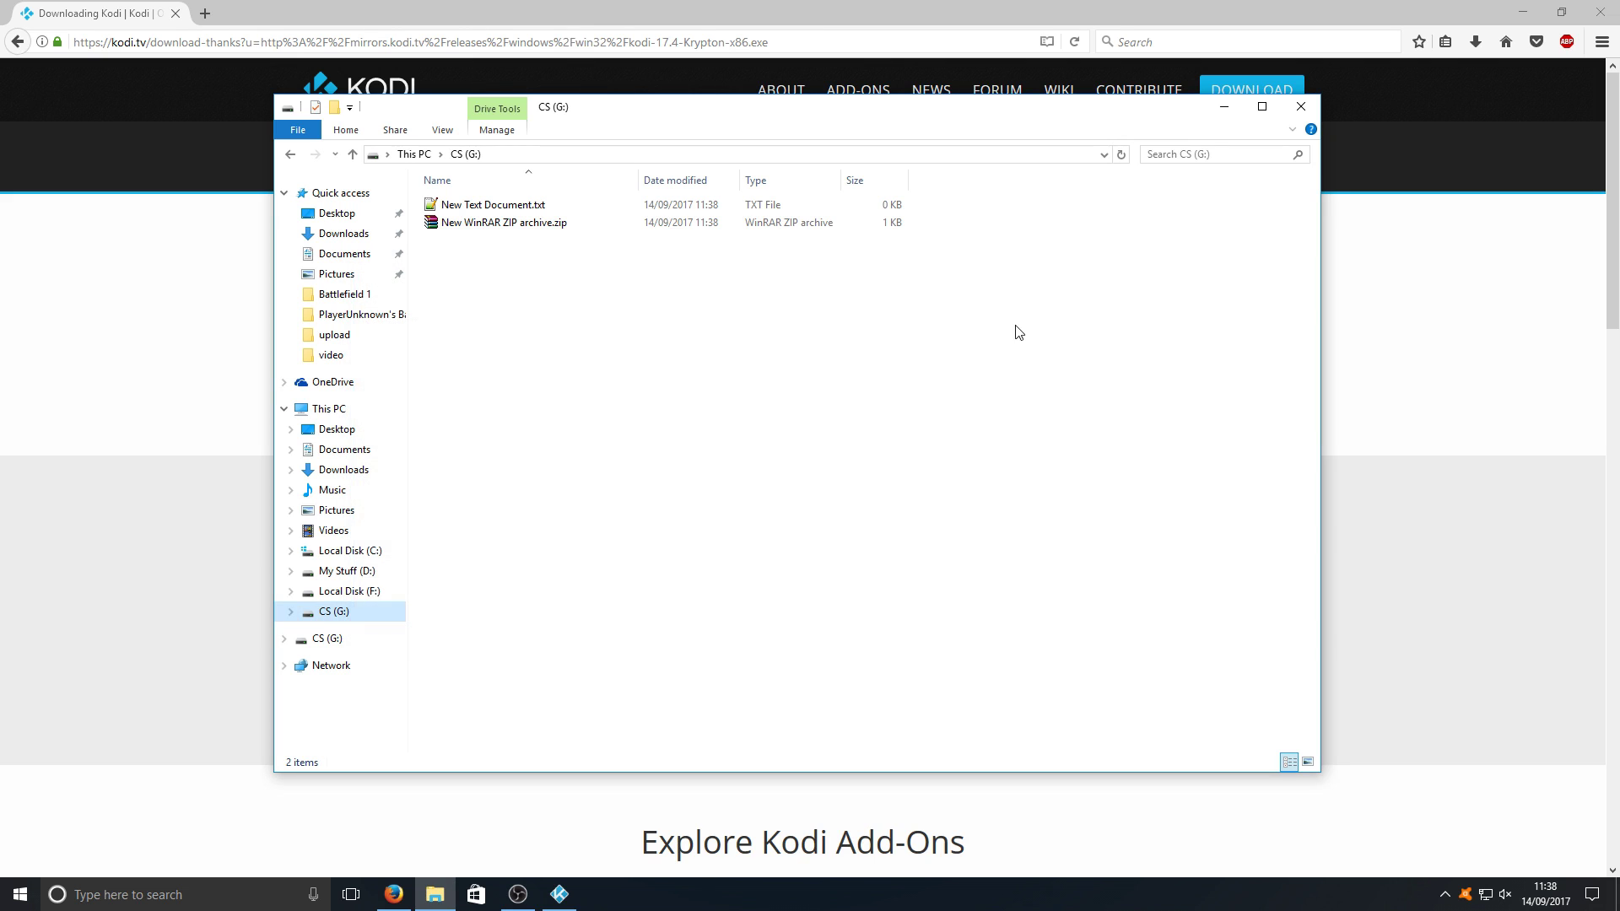
click(1228, 105)
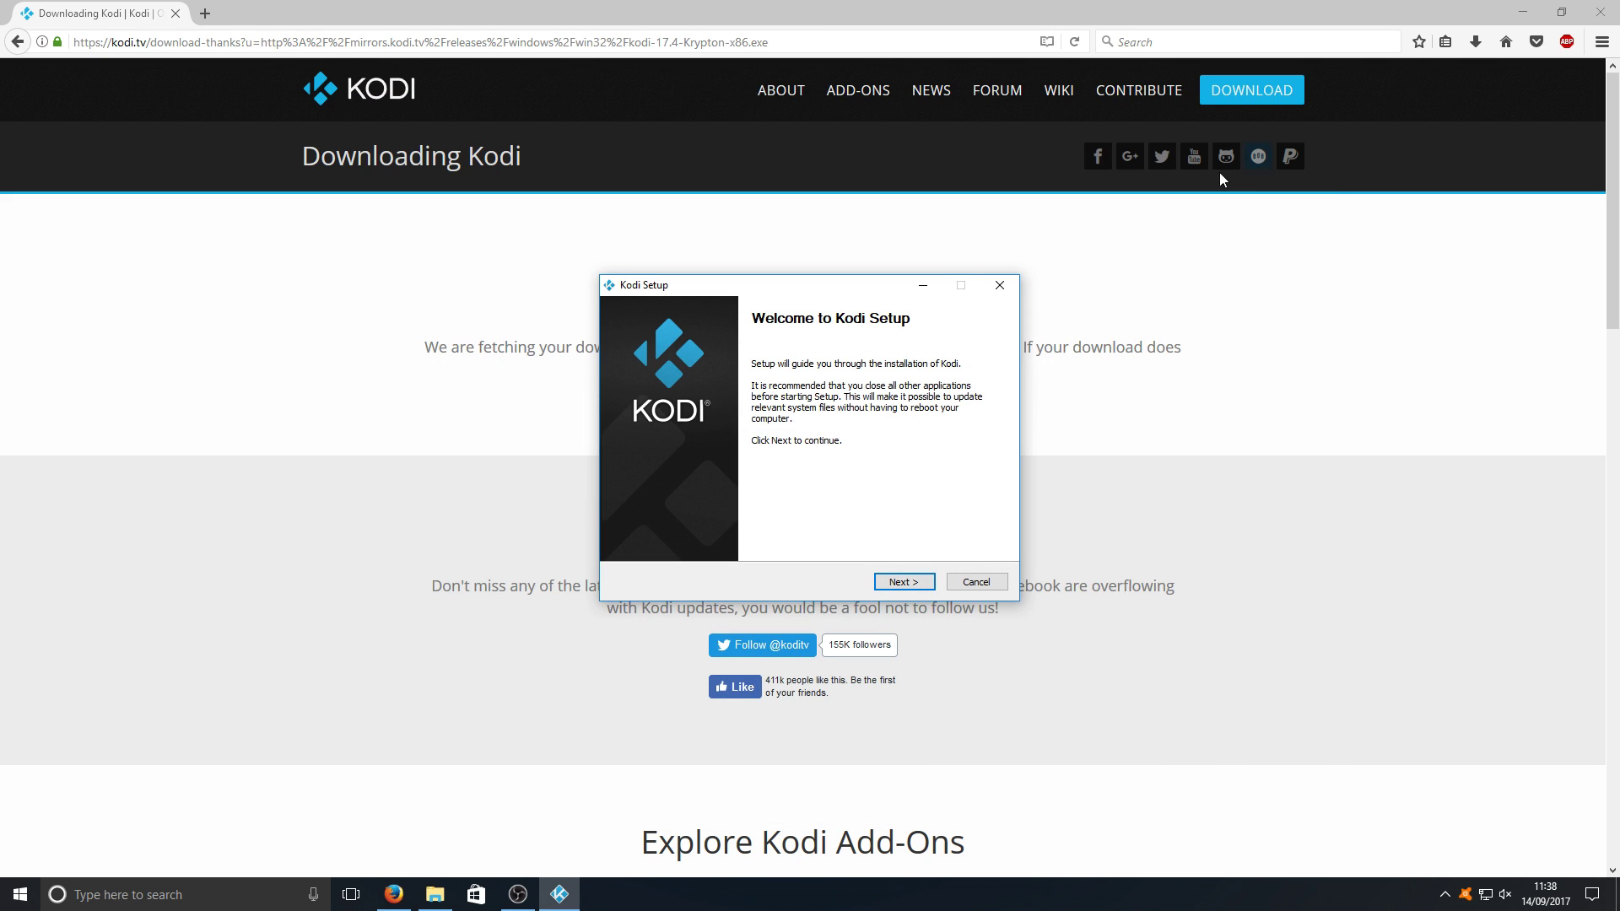
Pass the welcome page, accept the licence, and keep the Full component set
click(1523, 11)
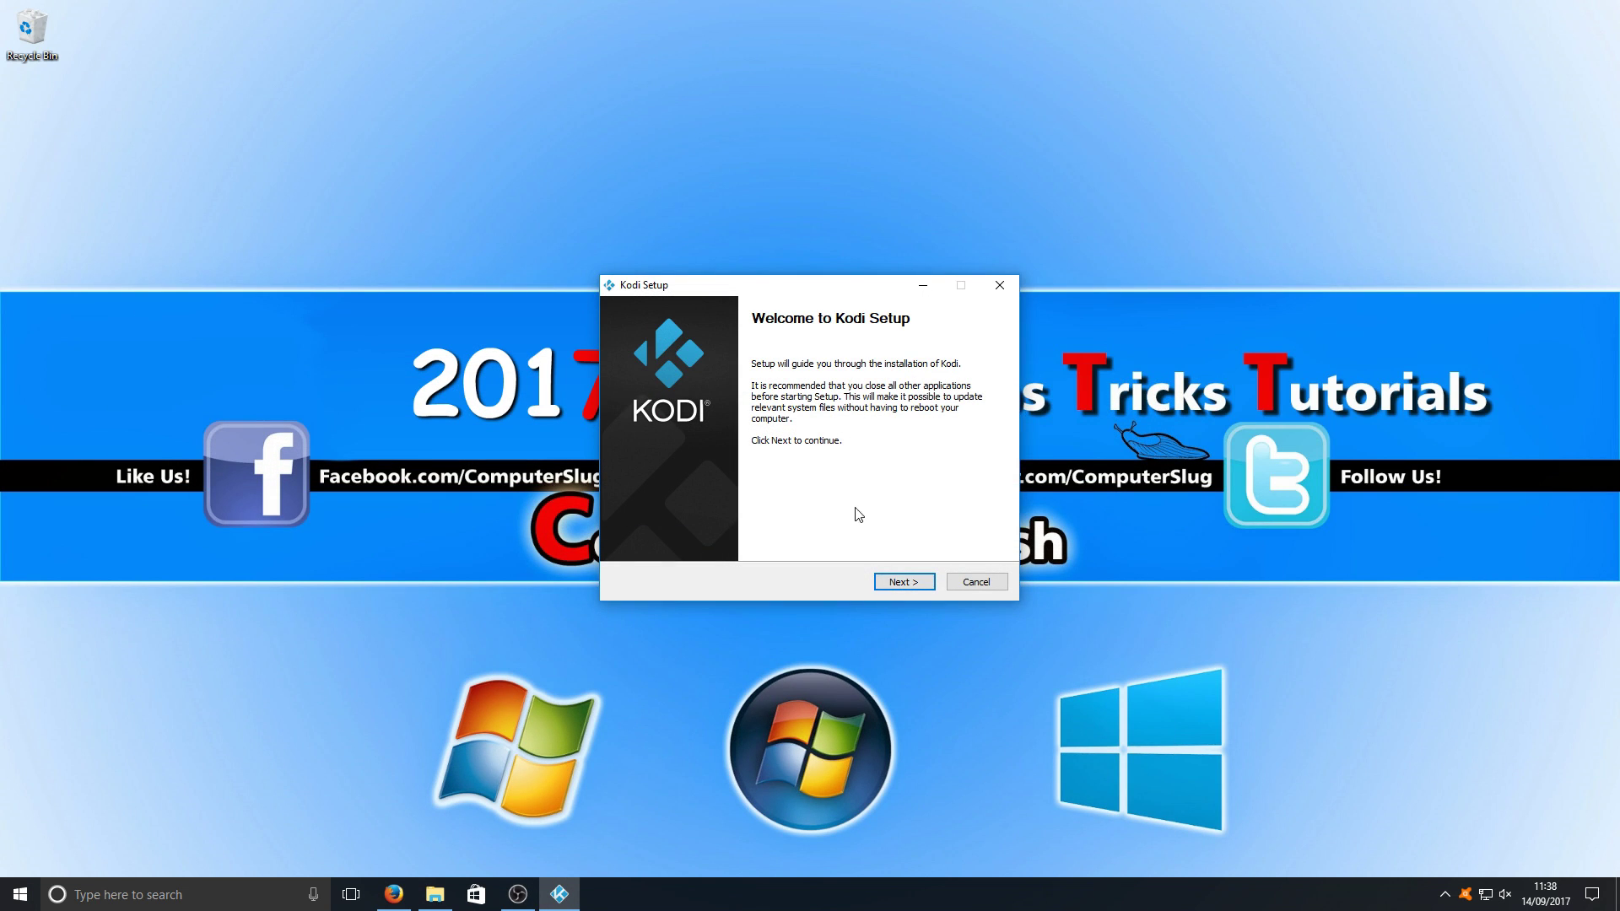
click(902, 584)
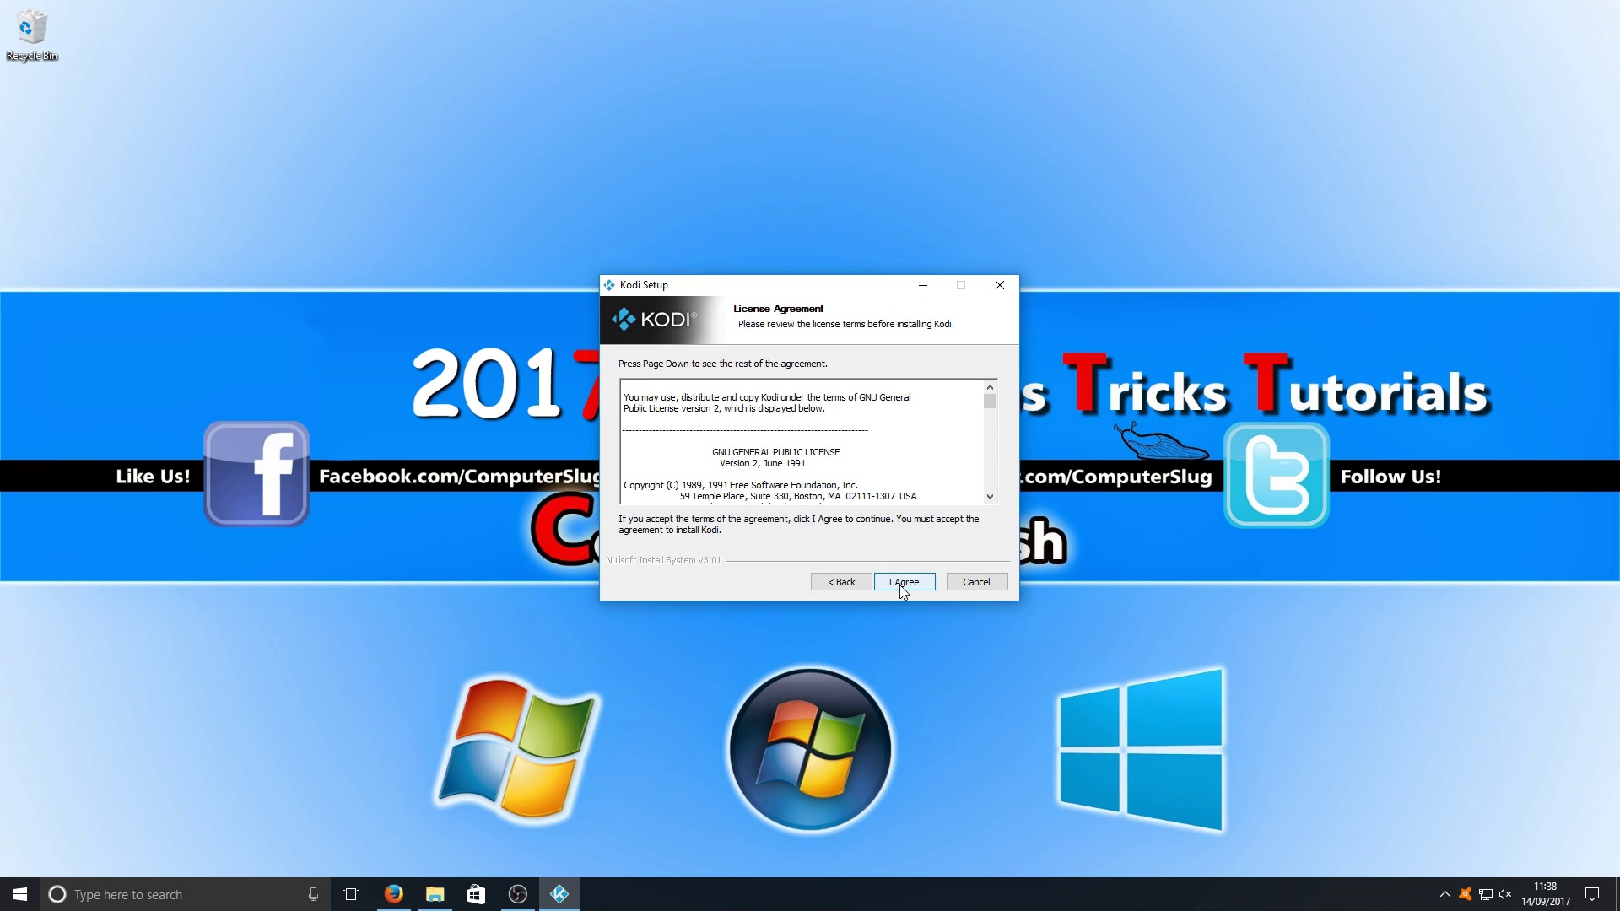
click(910, 584)
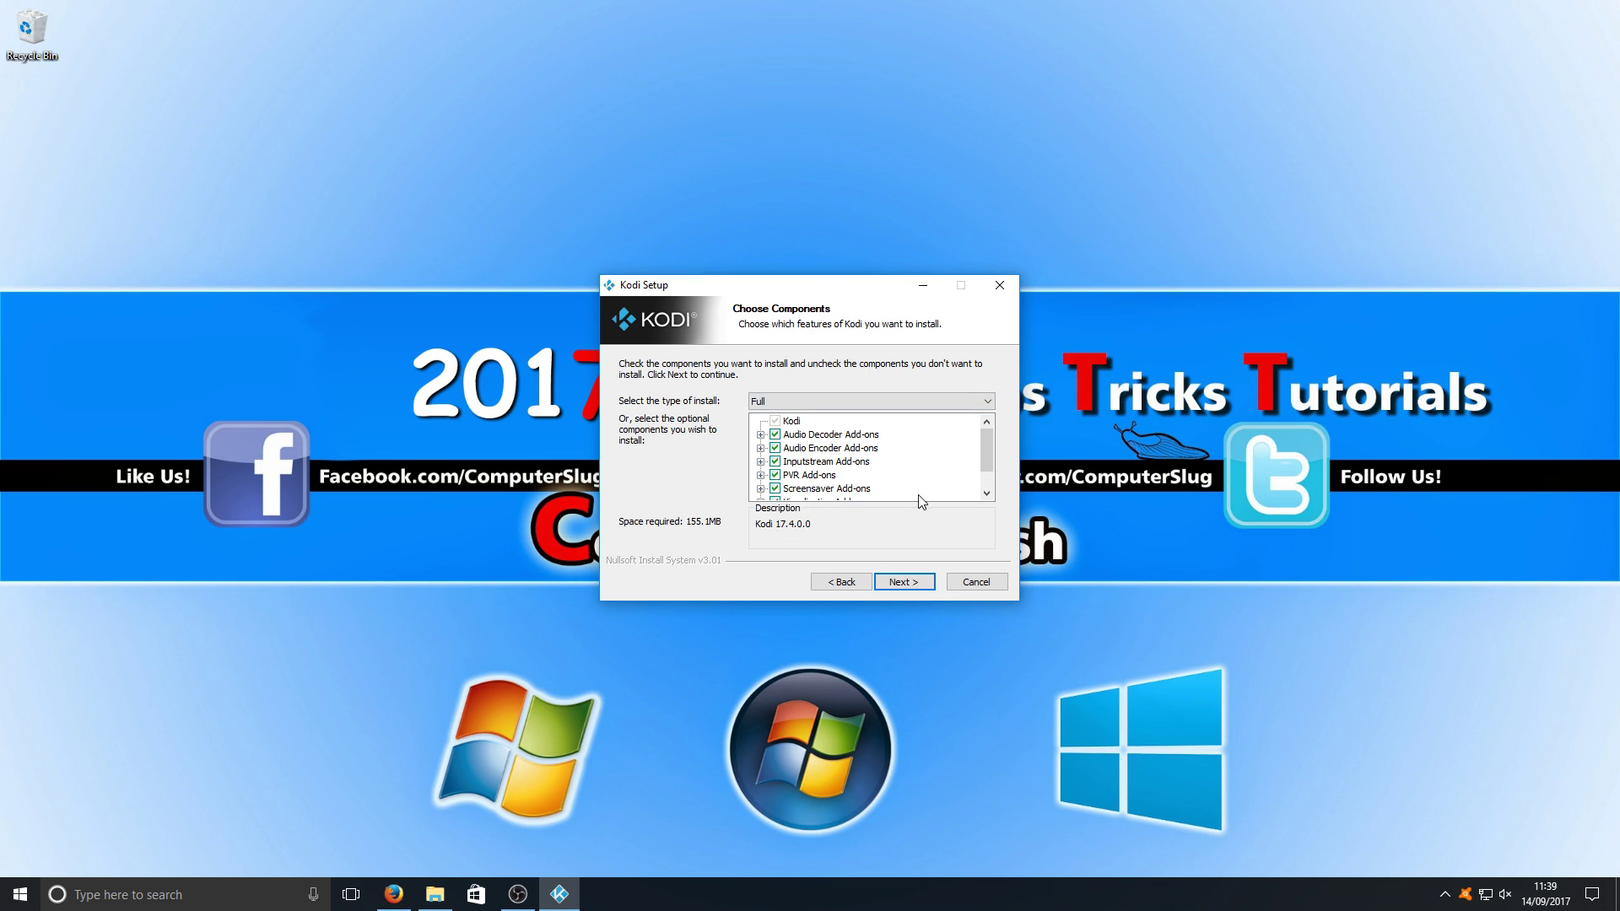
click(896, 582)
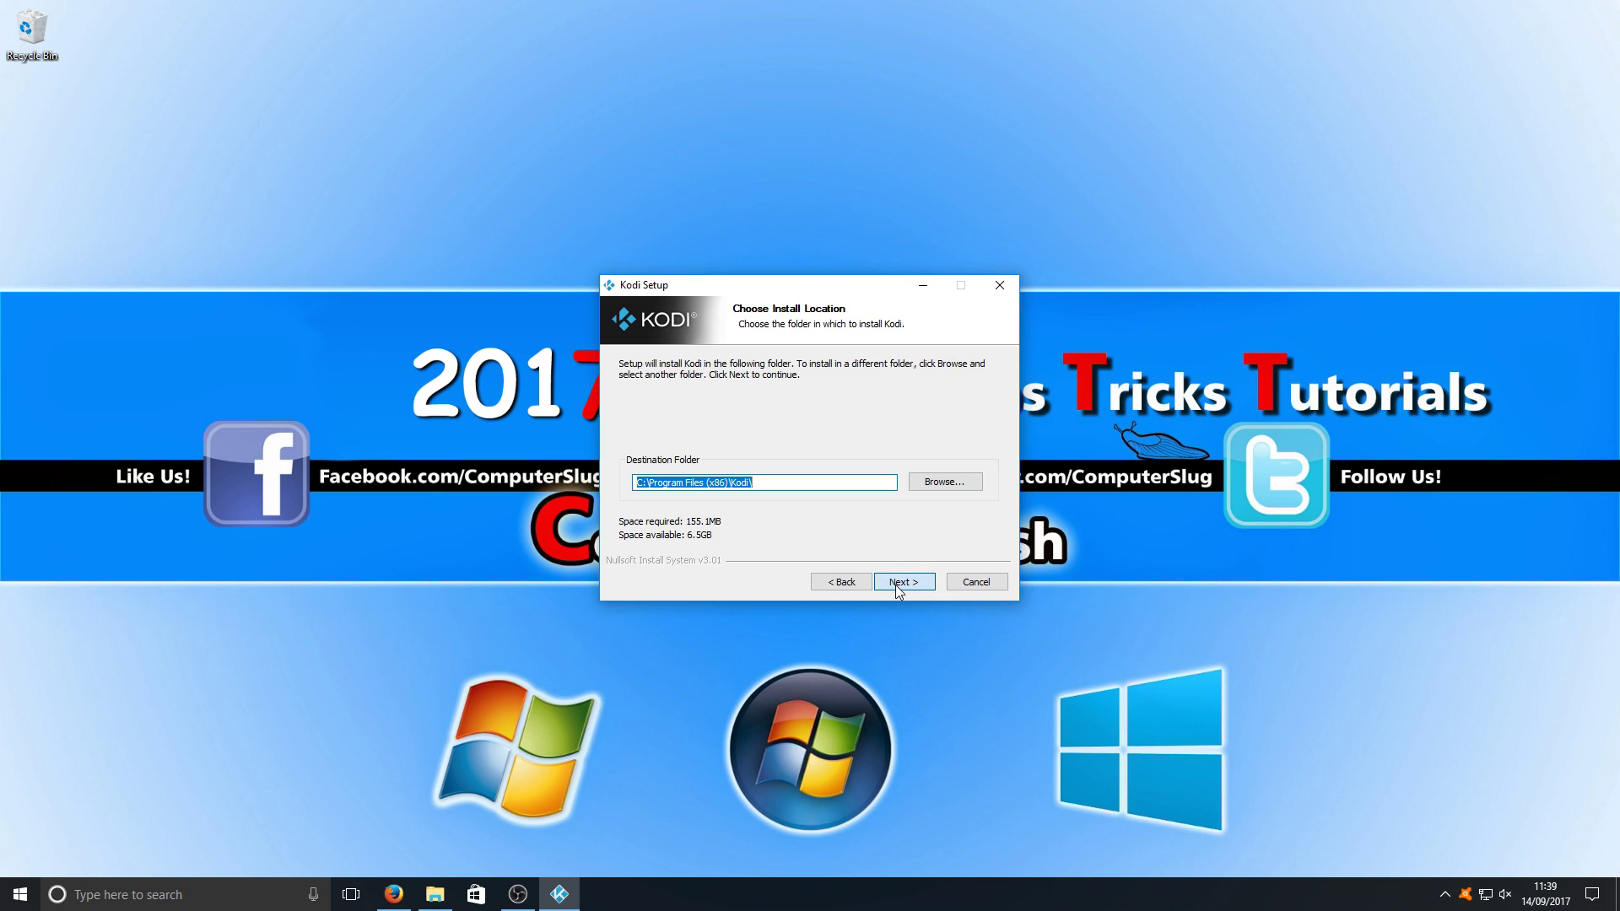
Check in File Explorer that the USB drive's path is G:\
click(710, 488)
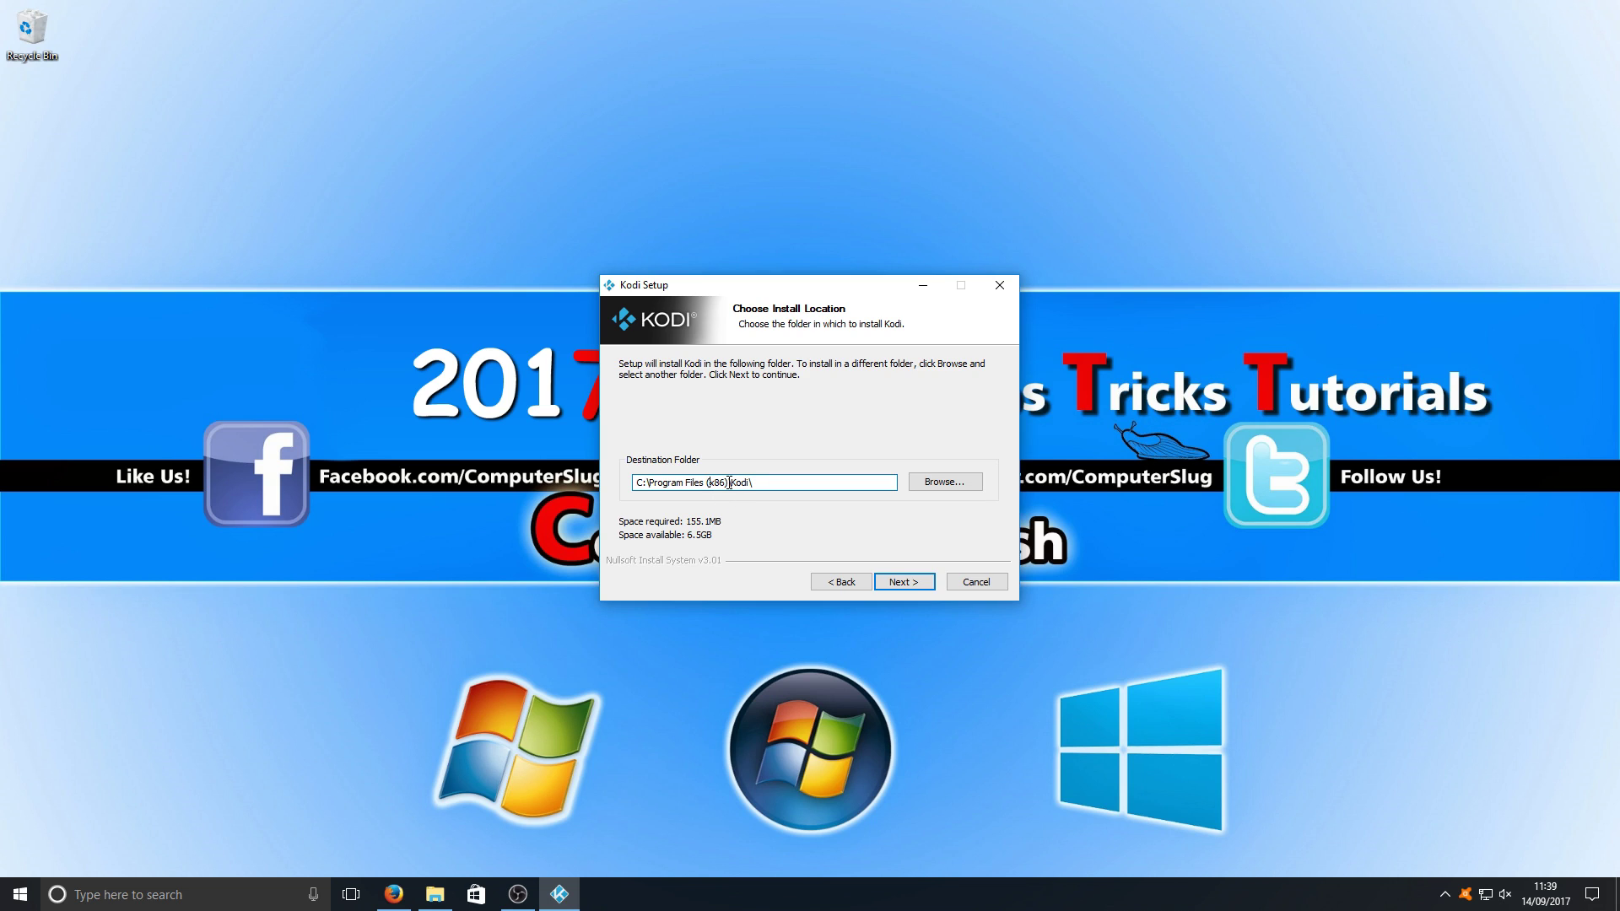
click(729, 483)
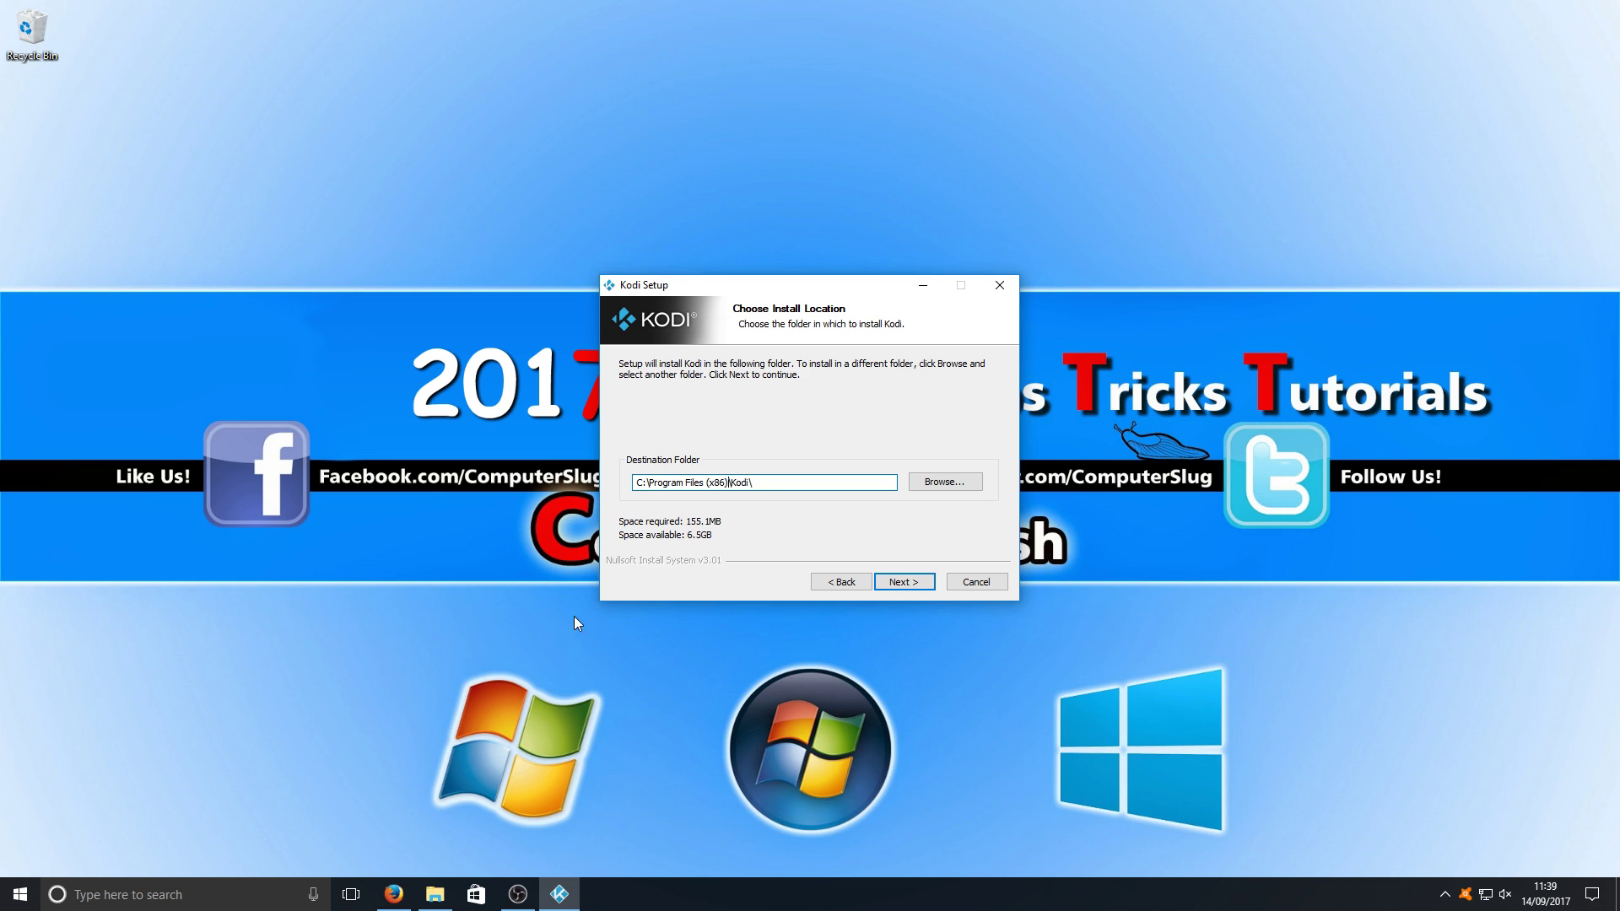
click(435, 895)
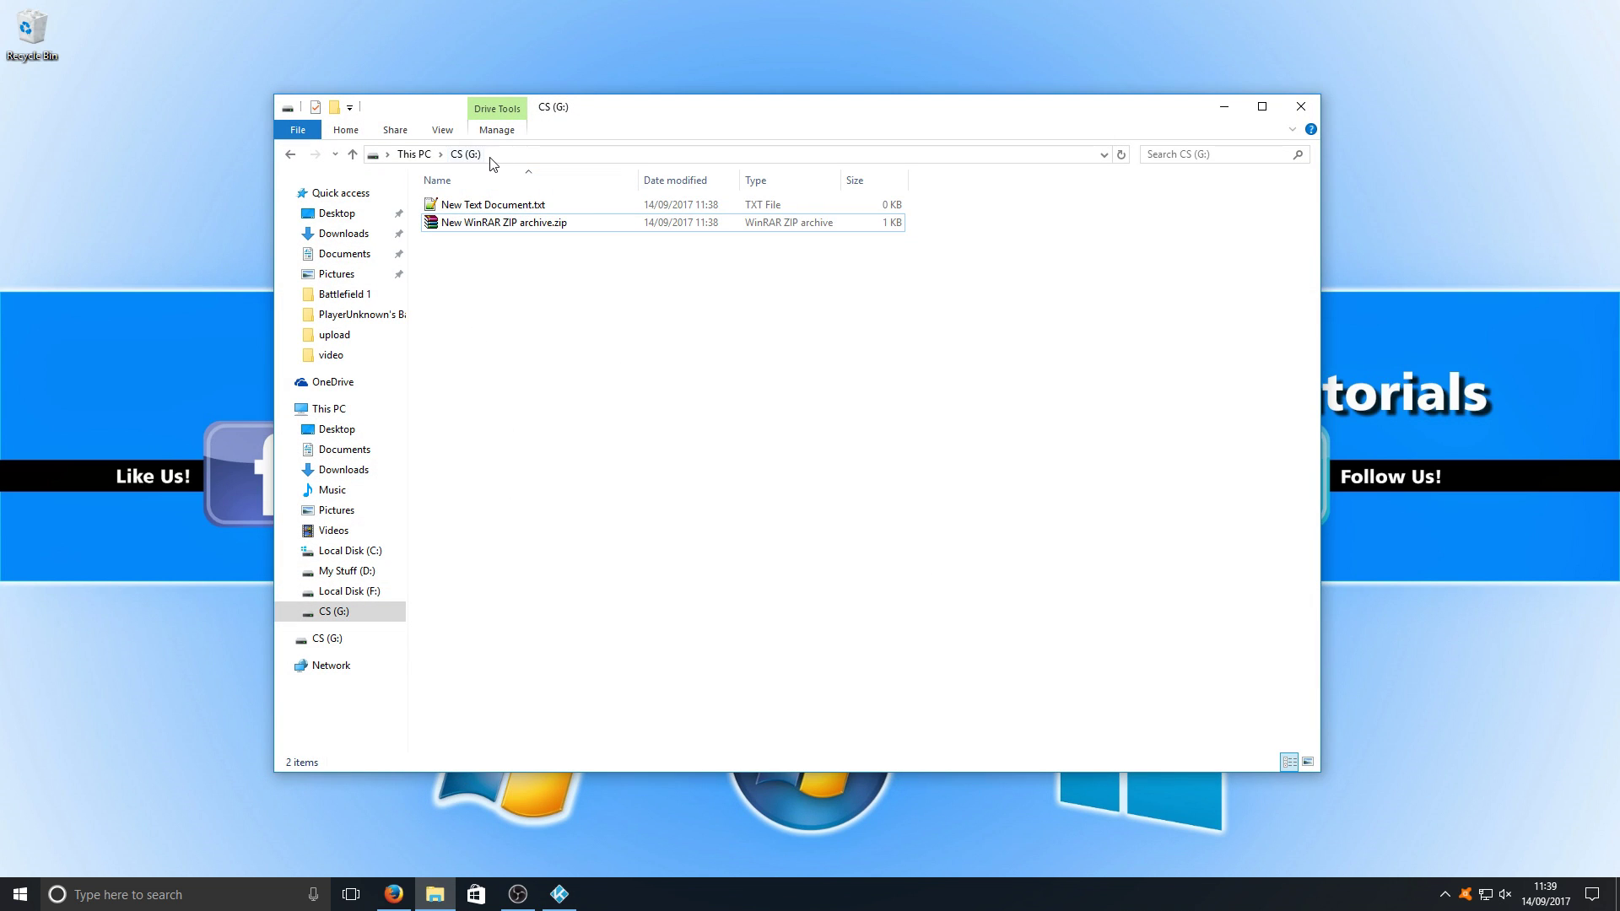
click(464, 152)
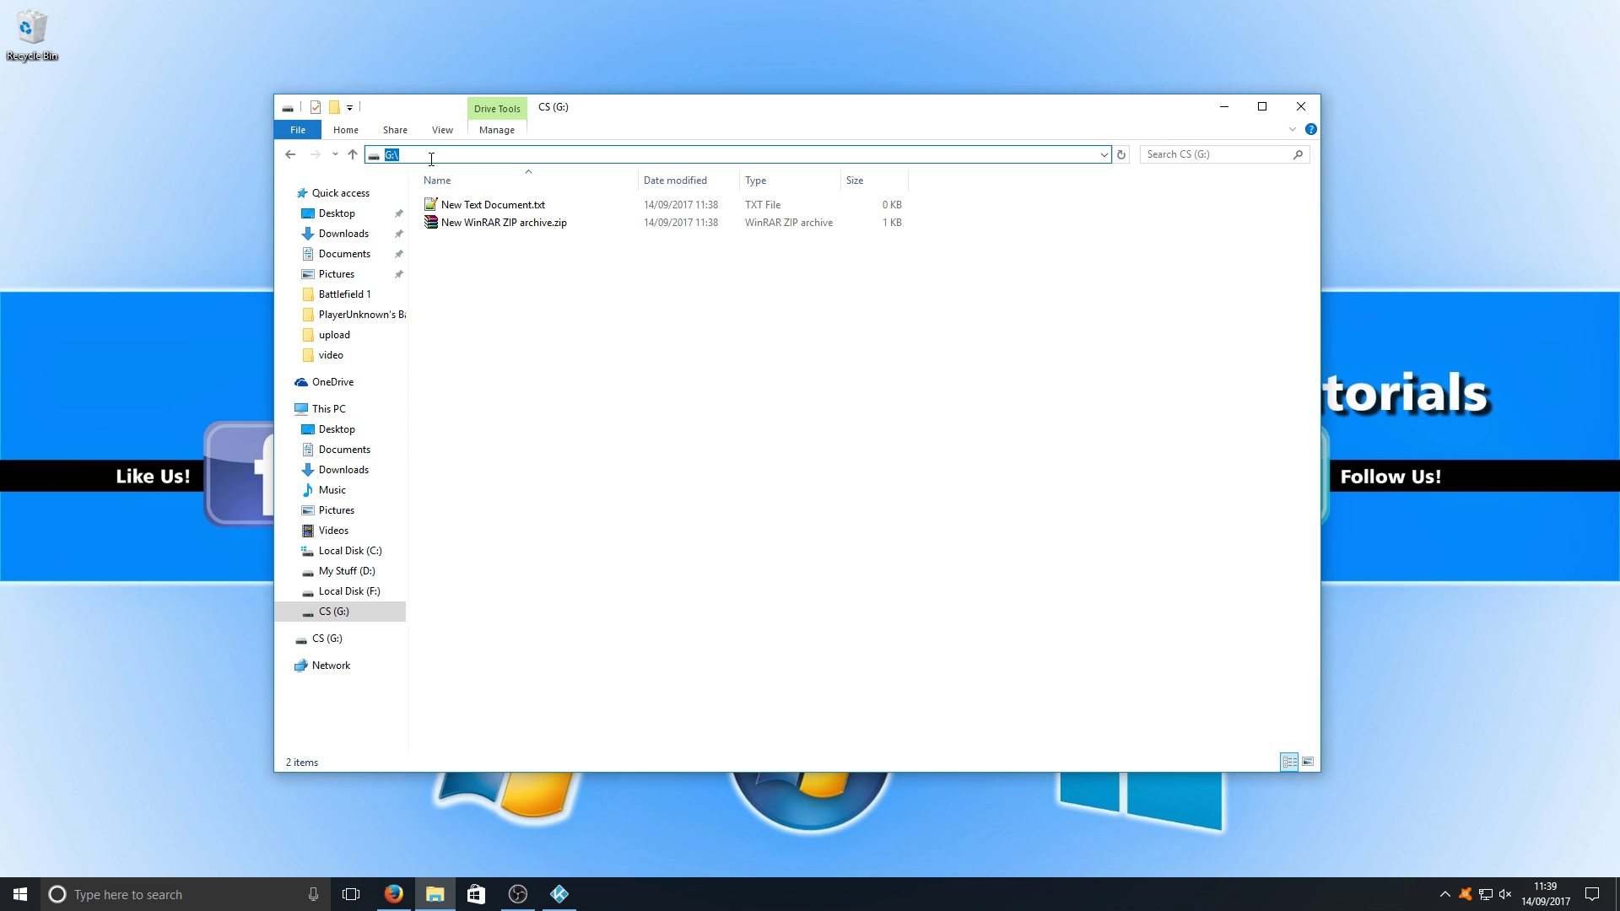
click(1151, 295)
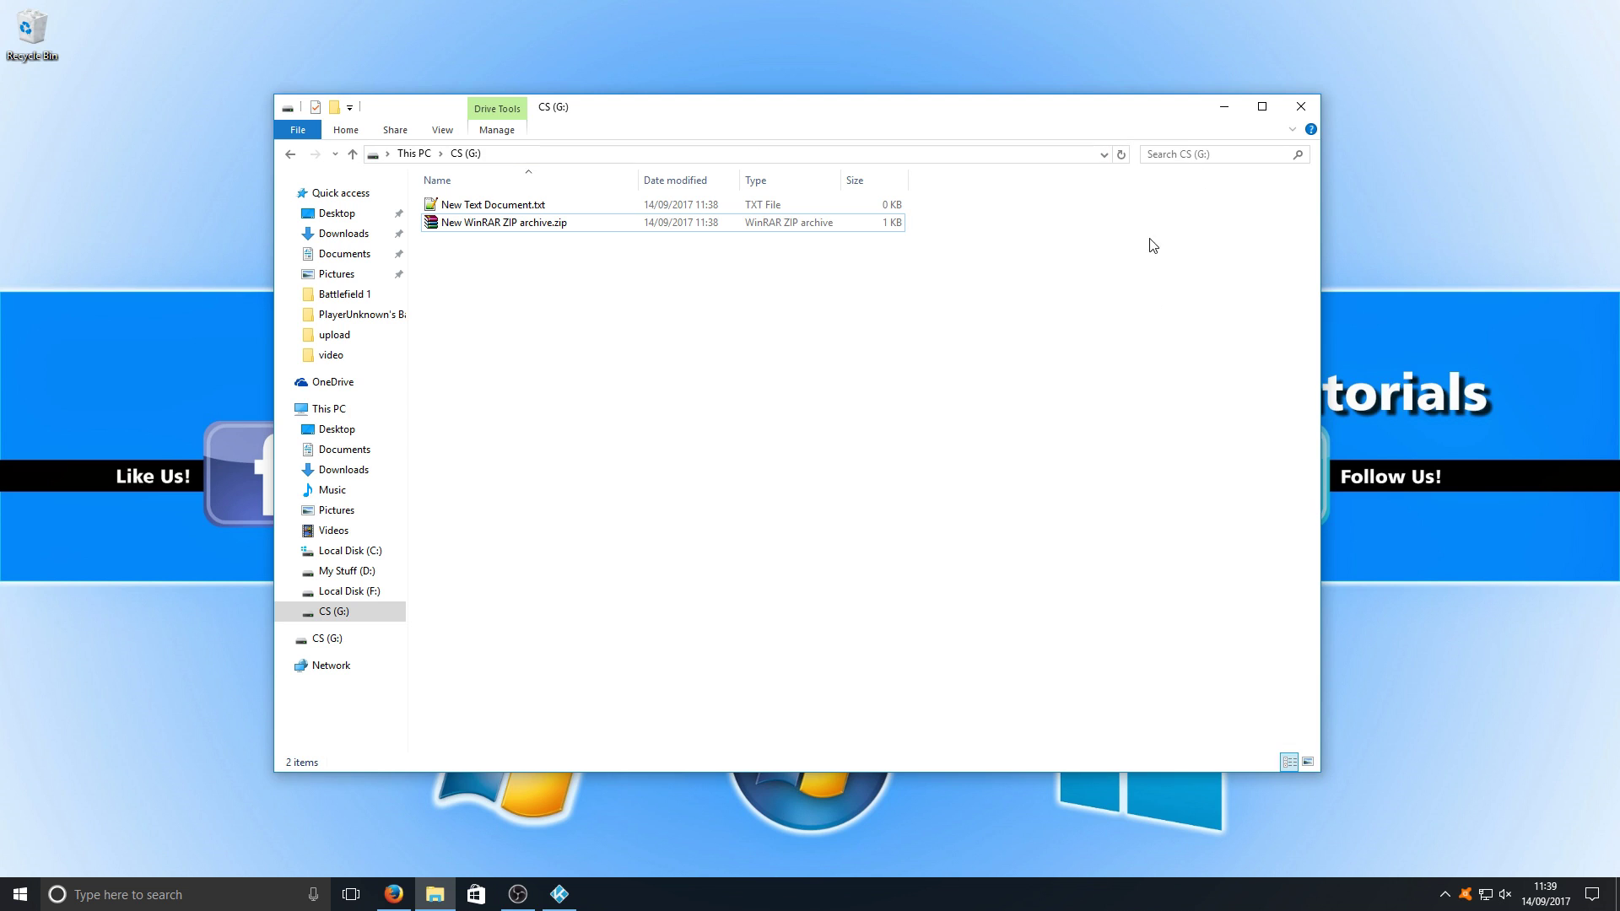
click(1223, 106)
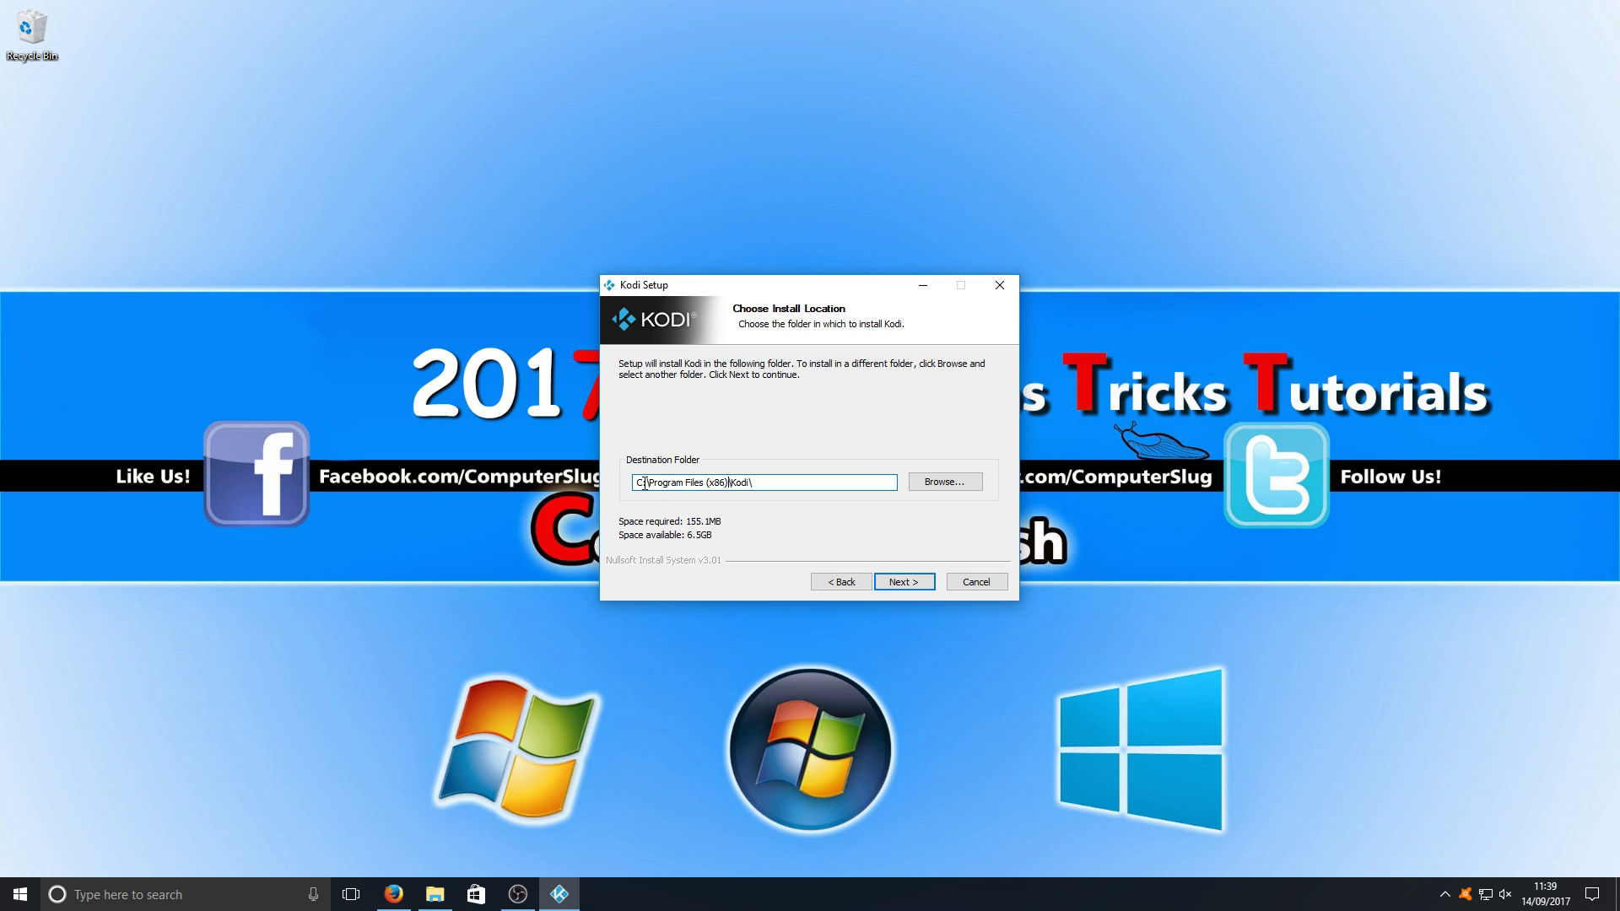
Change the destination folder from C:\Program Files (x86)\Kodi to G:\Kodi\
double_click(643, 482)
text(G:\)
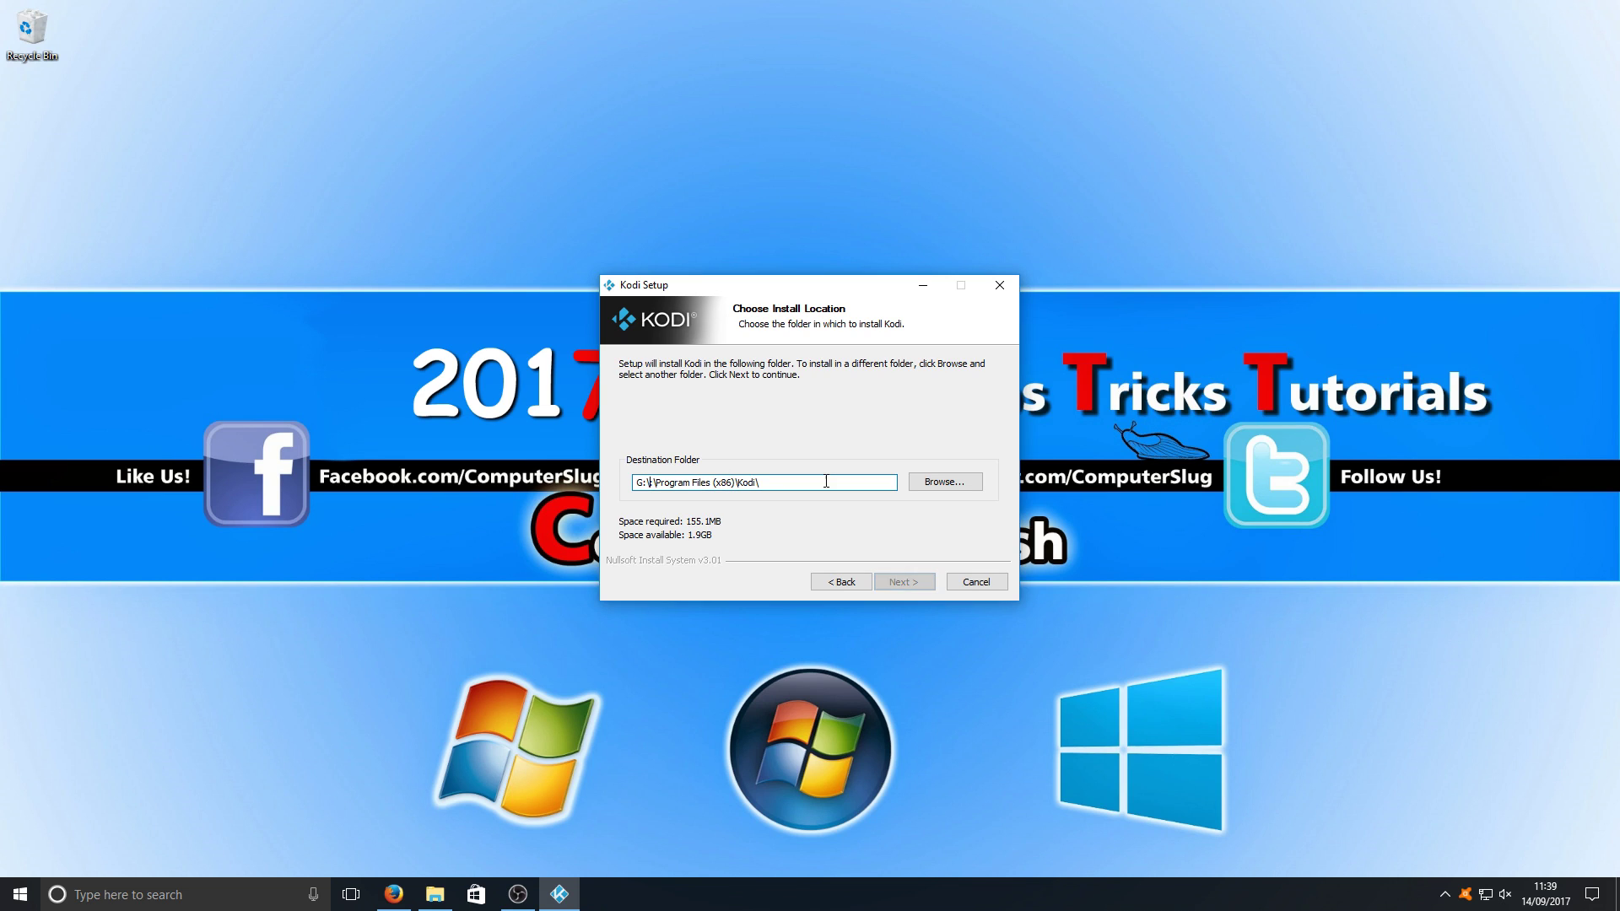
key(BackSpace)
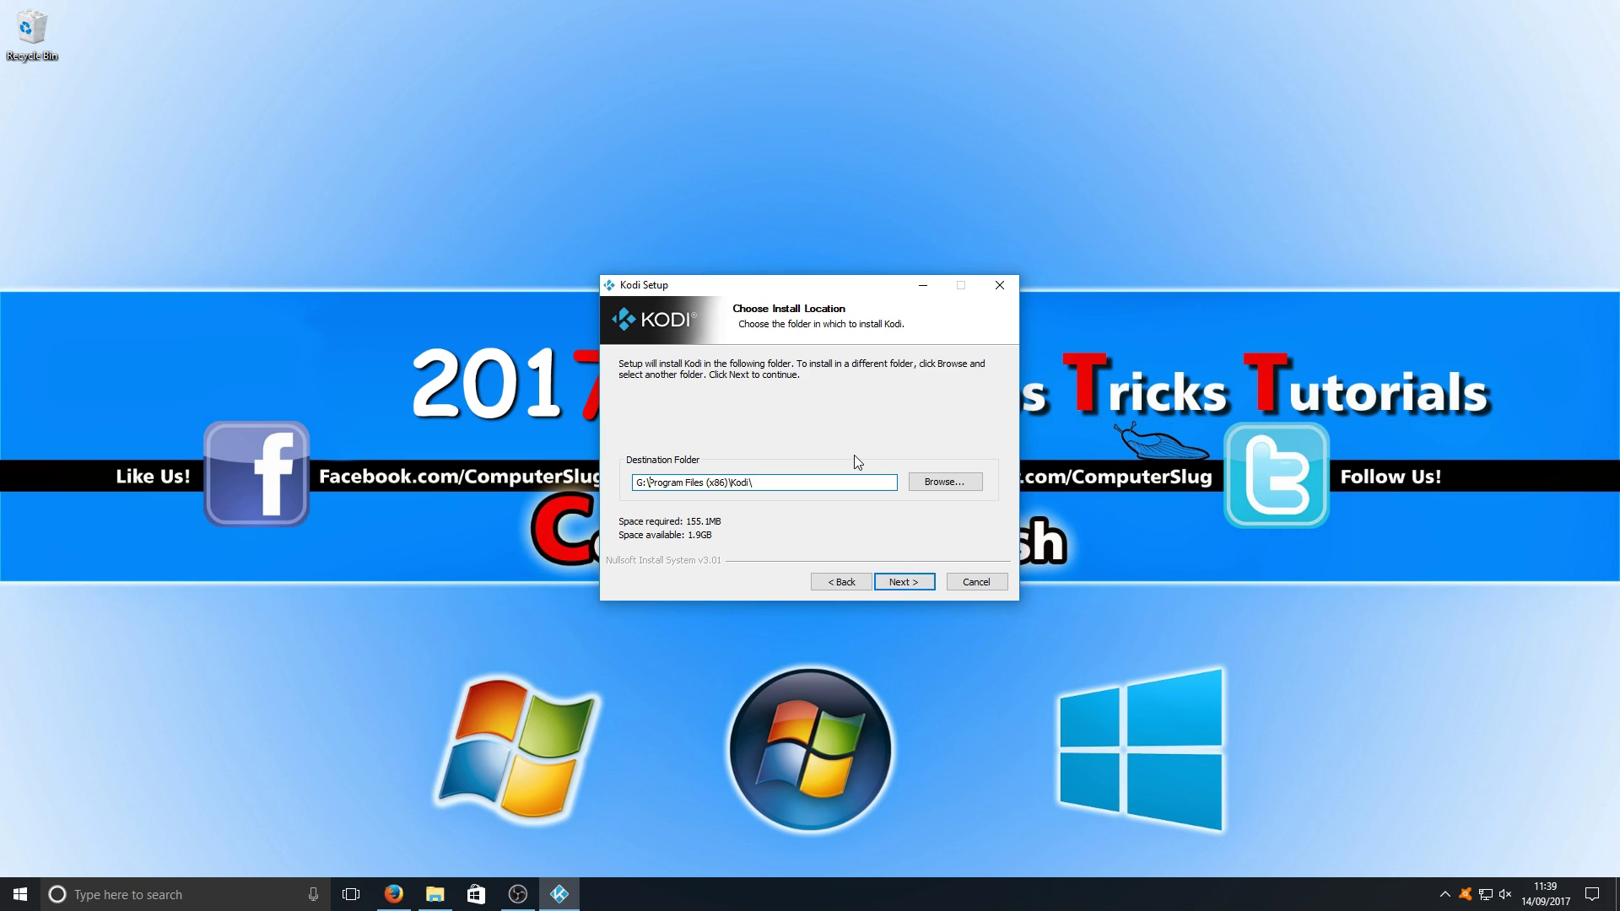
key(Delete)
key(Delete)
key(Delete)
key(Delete)
key(Delete)
key(Delete)
key(Delete)
key(Delete)
key(Delete)
key(Delete)
key(Delete)
key(Delete)
key(Delete)
key(Delete)
key(Delete)
key(Delete)
key(Delete)
key(Delete)
key(Delete)
key(Delete)
click(717, 484)
Accept G:\Kodi\, tick 'Do not create shortcuts', and start the installation
click(918, 580)
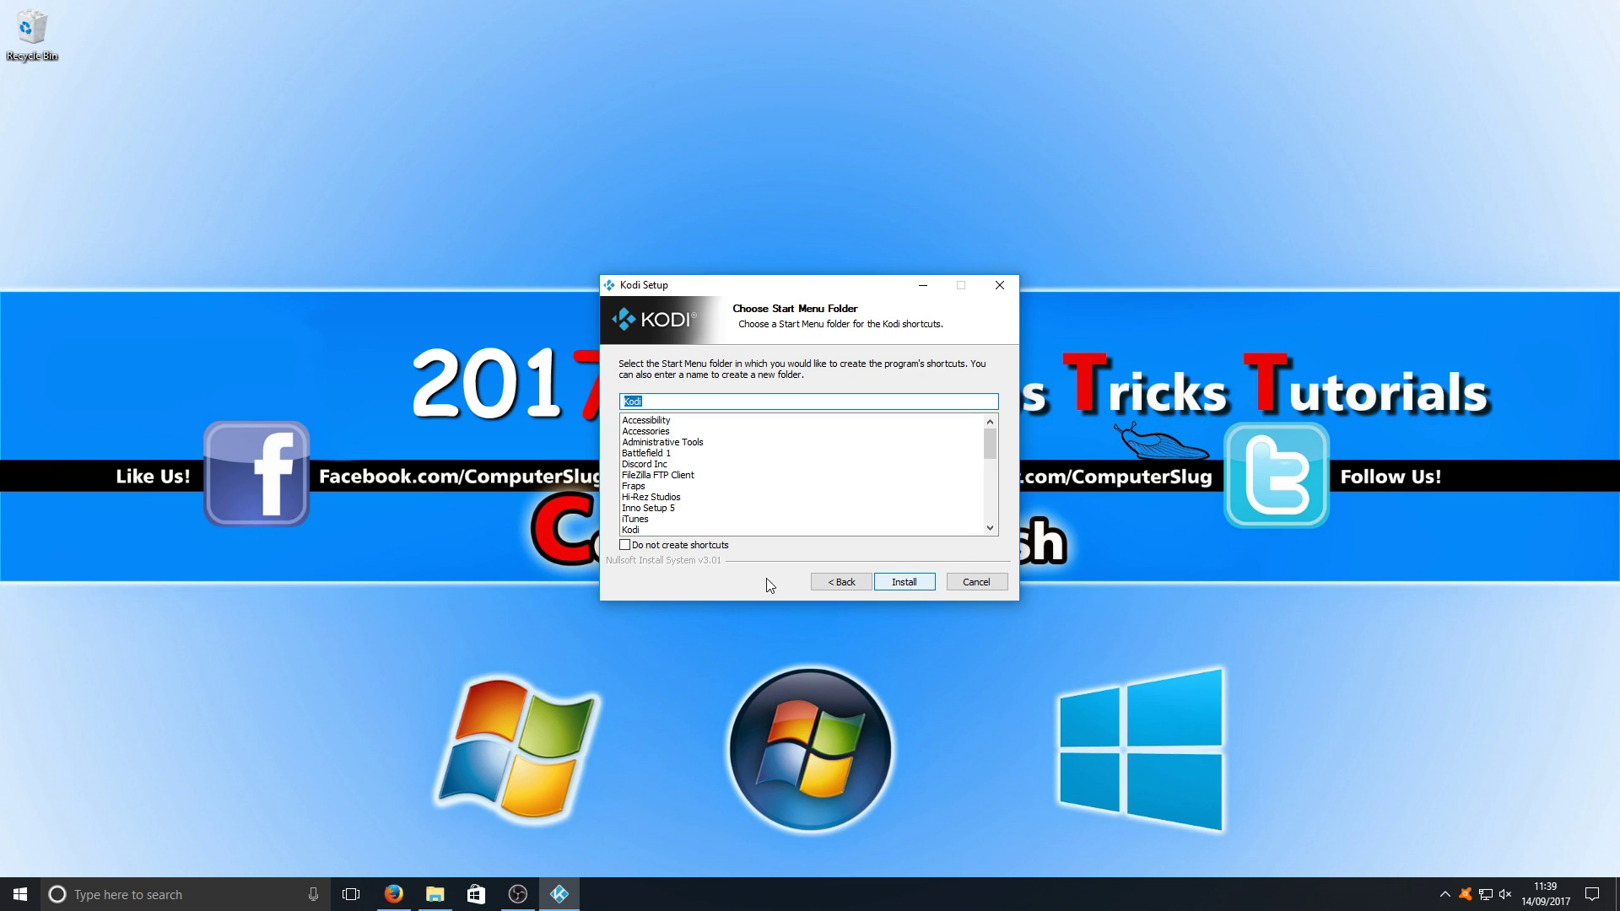
click(683, 547)
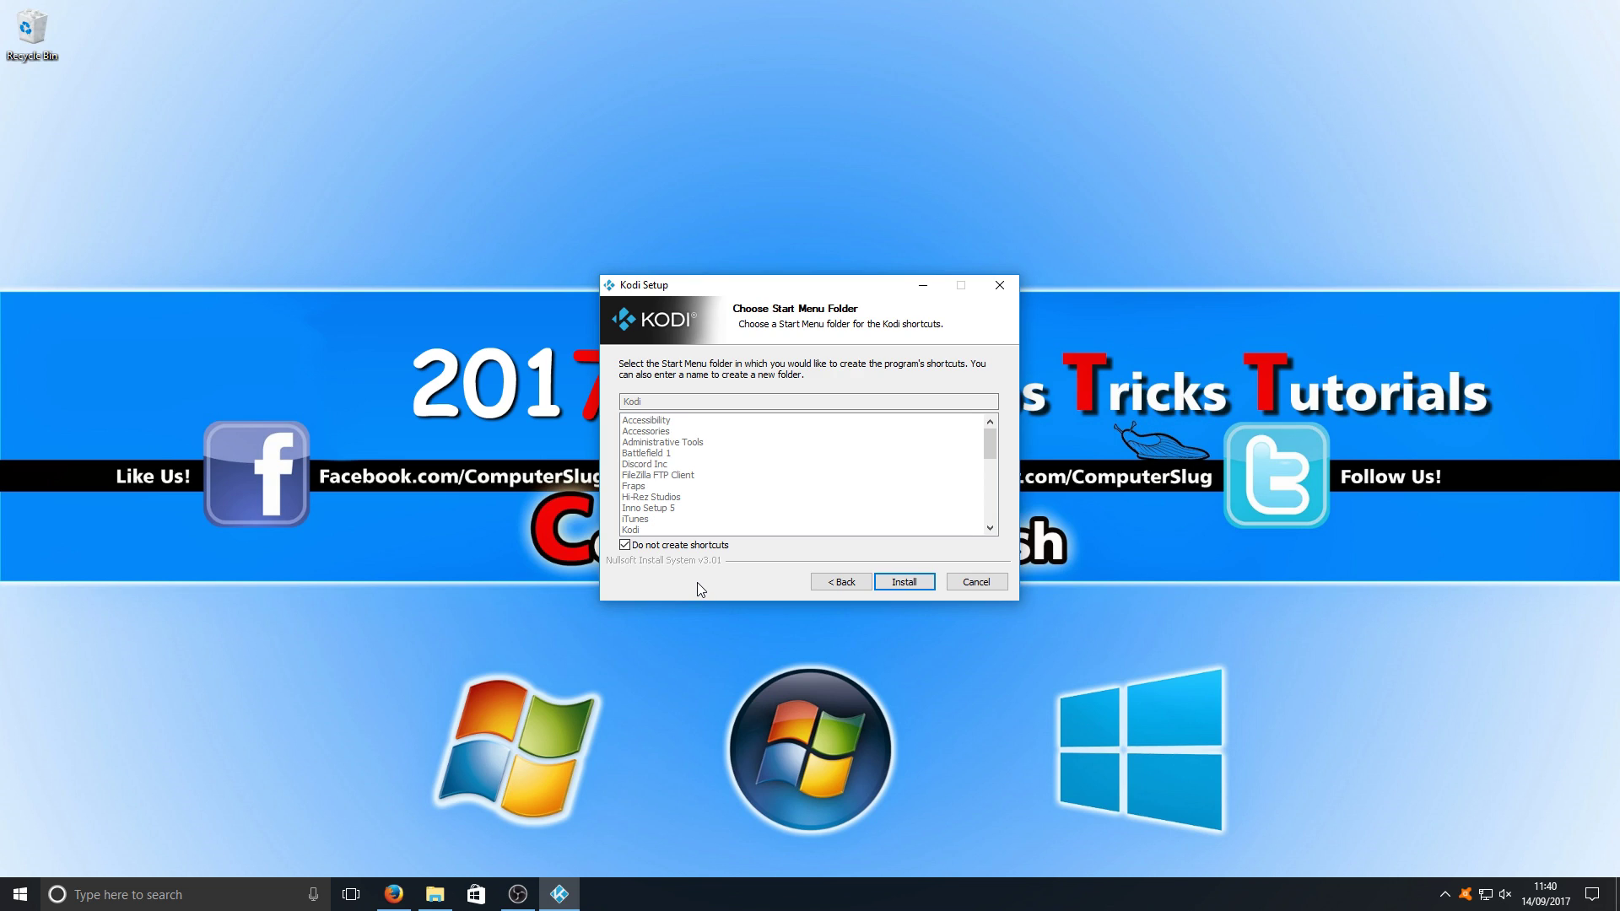
click(907, 581)
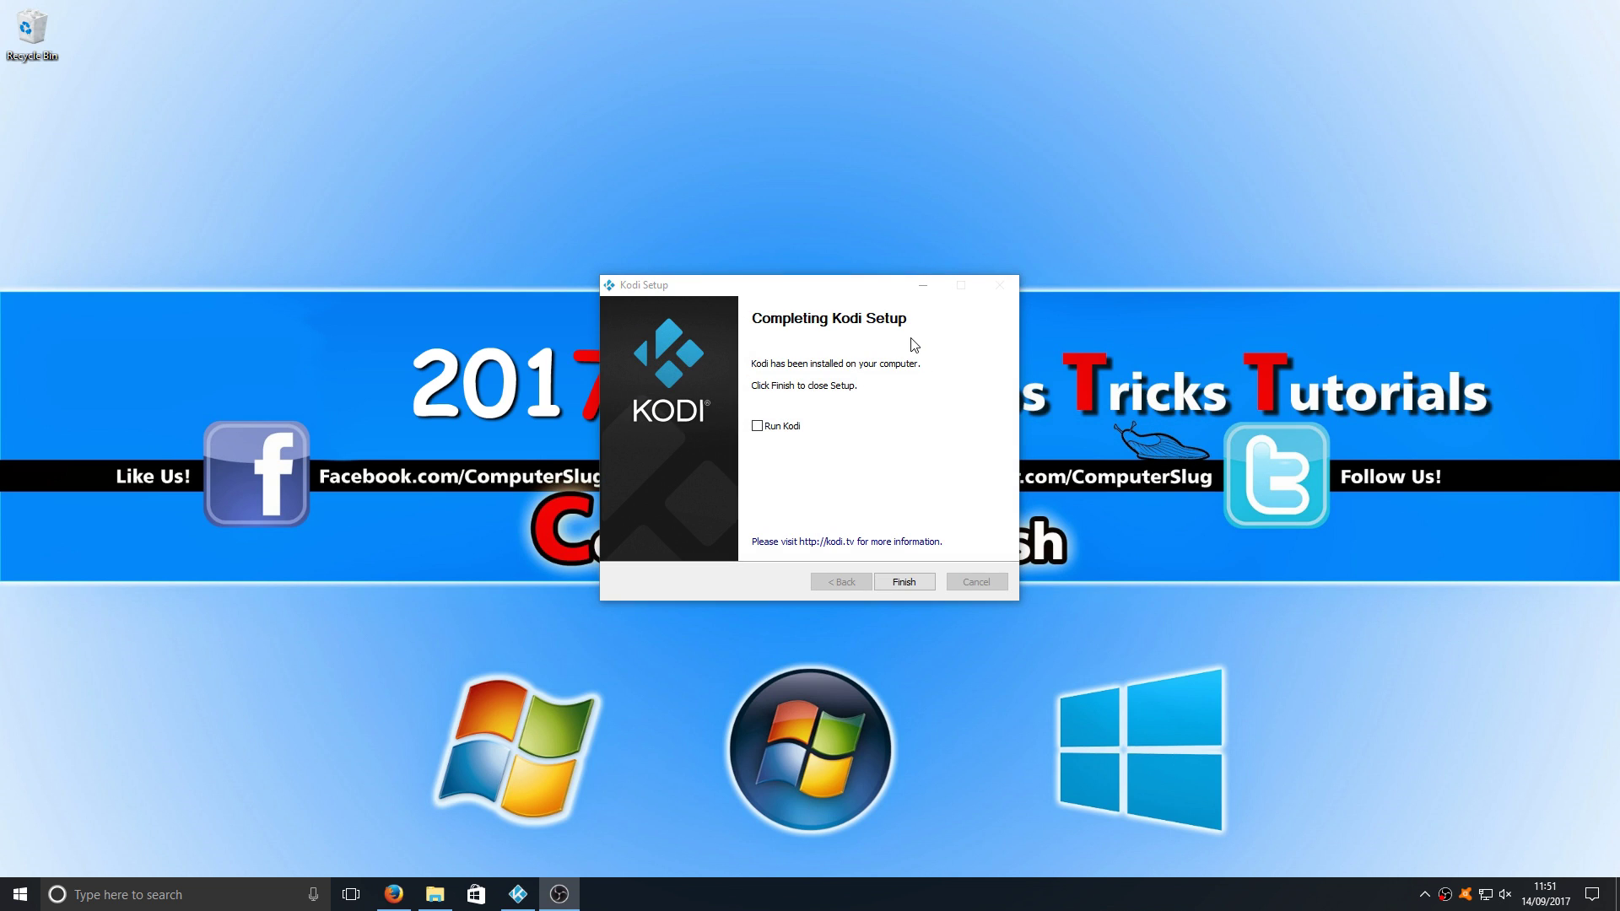
Finish Kodi Setup with Run Kodi unticked and switch to File Explorer on the drive
click(914, 344)
click(917, 584)
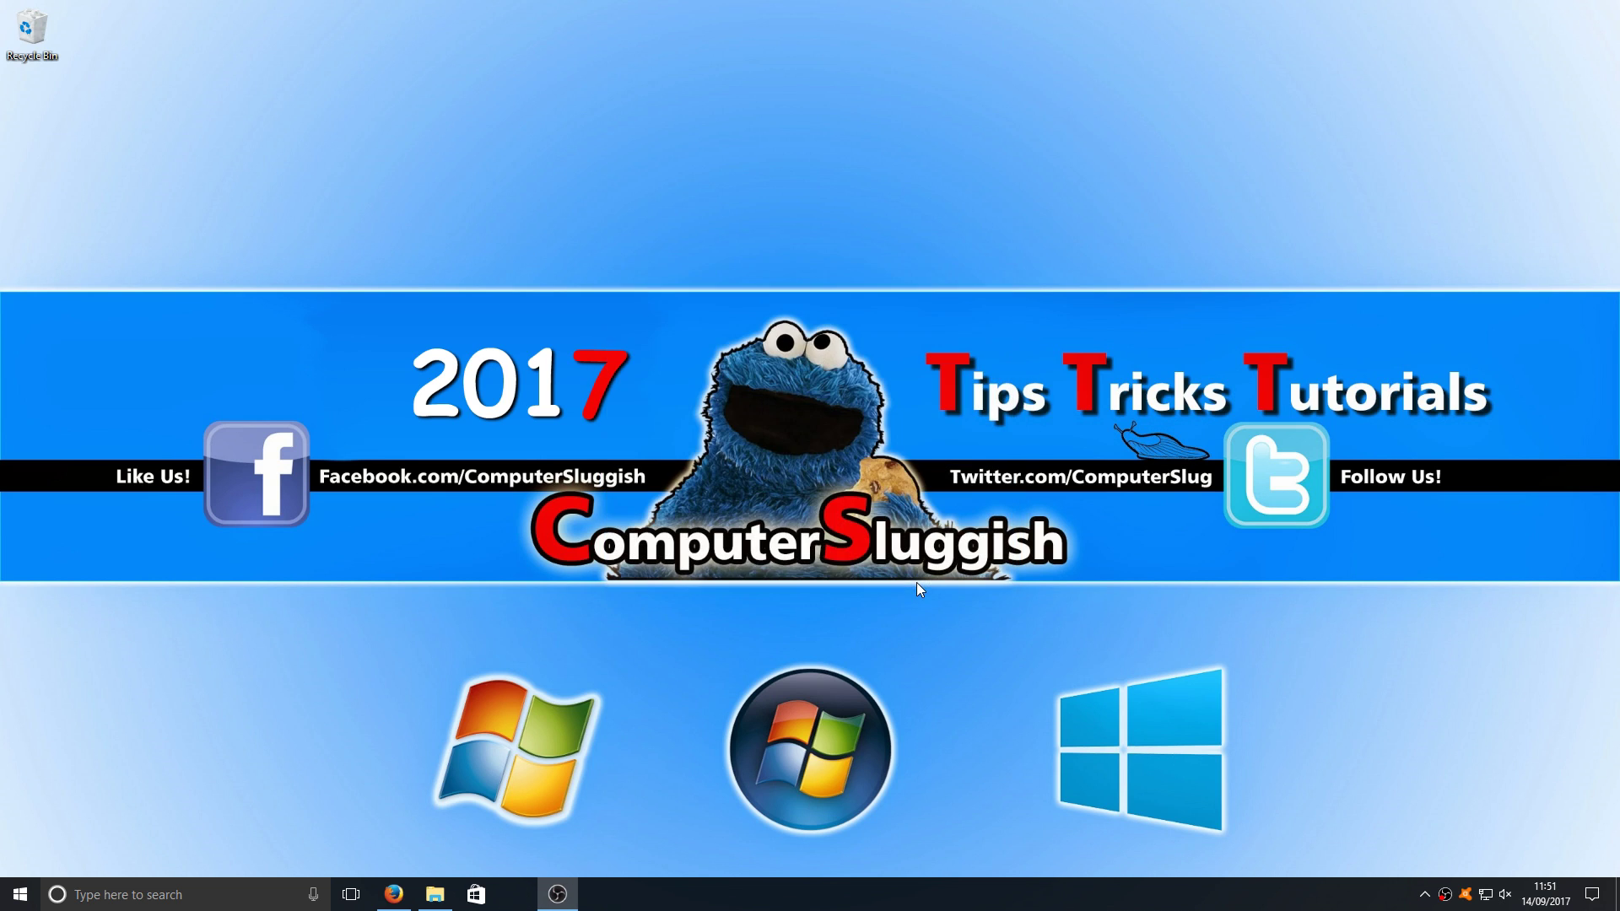
click(436, 893)
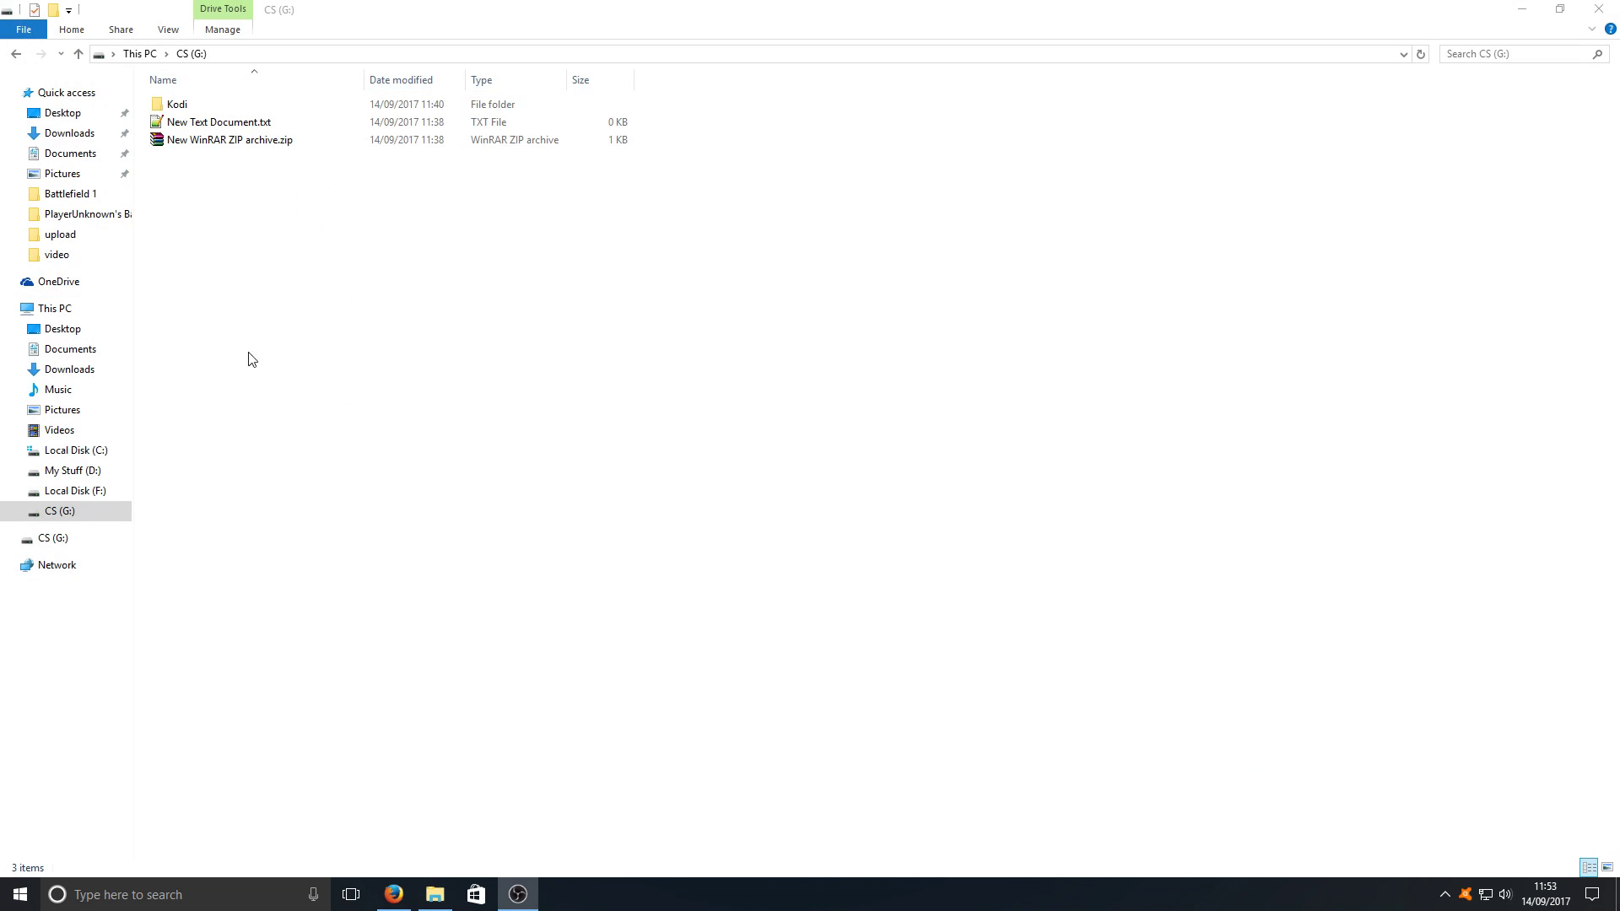
Show CS (G:) as extra large icons and copy kodi.exe from the Kodi folder
right_click(250, 358)
mouse_move(335, 372)
click(506, 365)
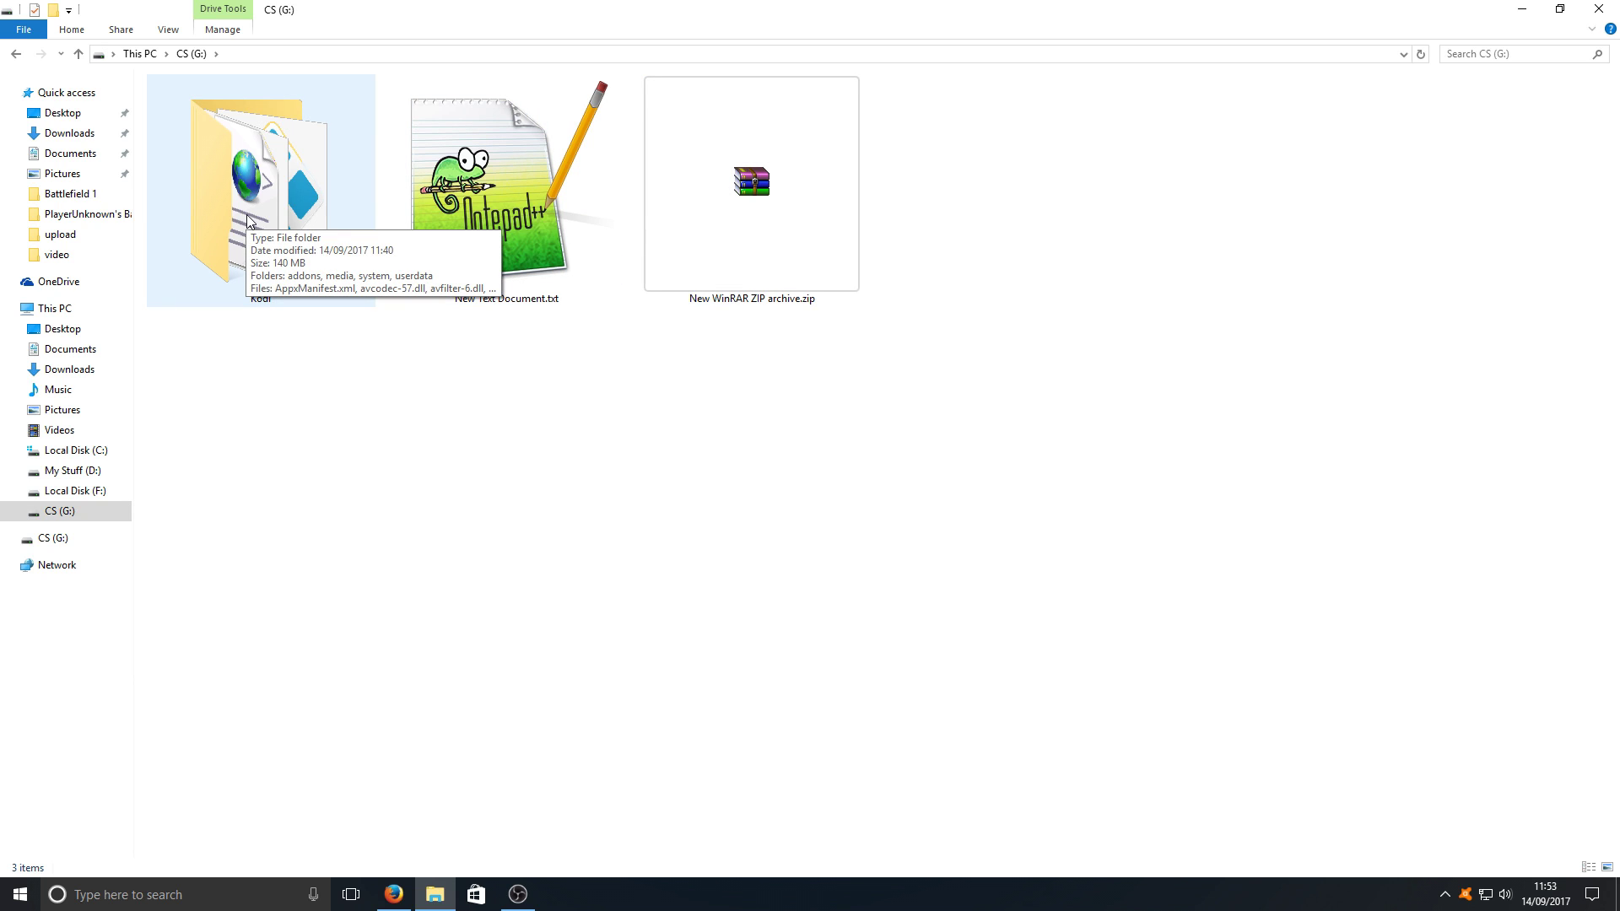
double_click(247, 221)
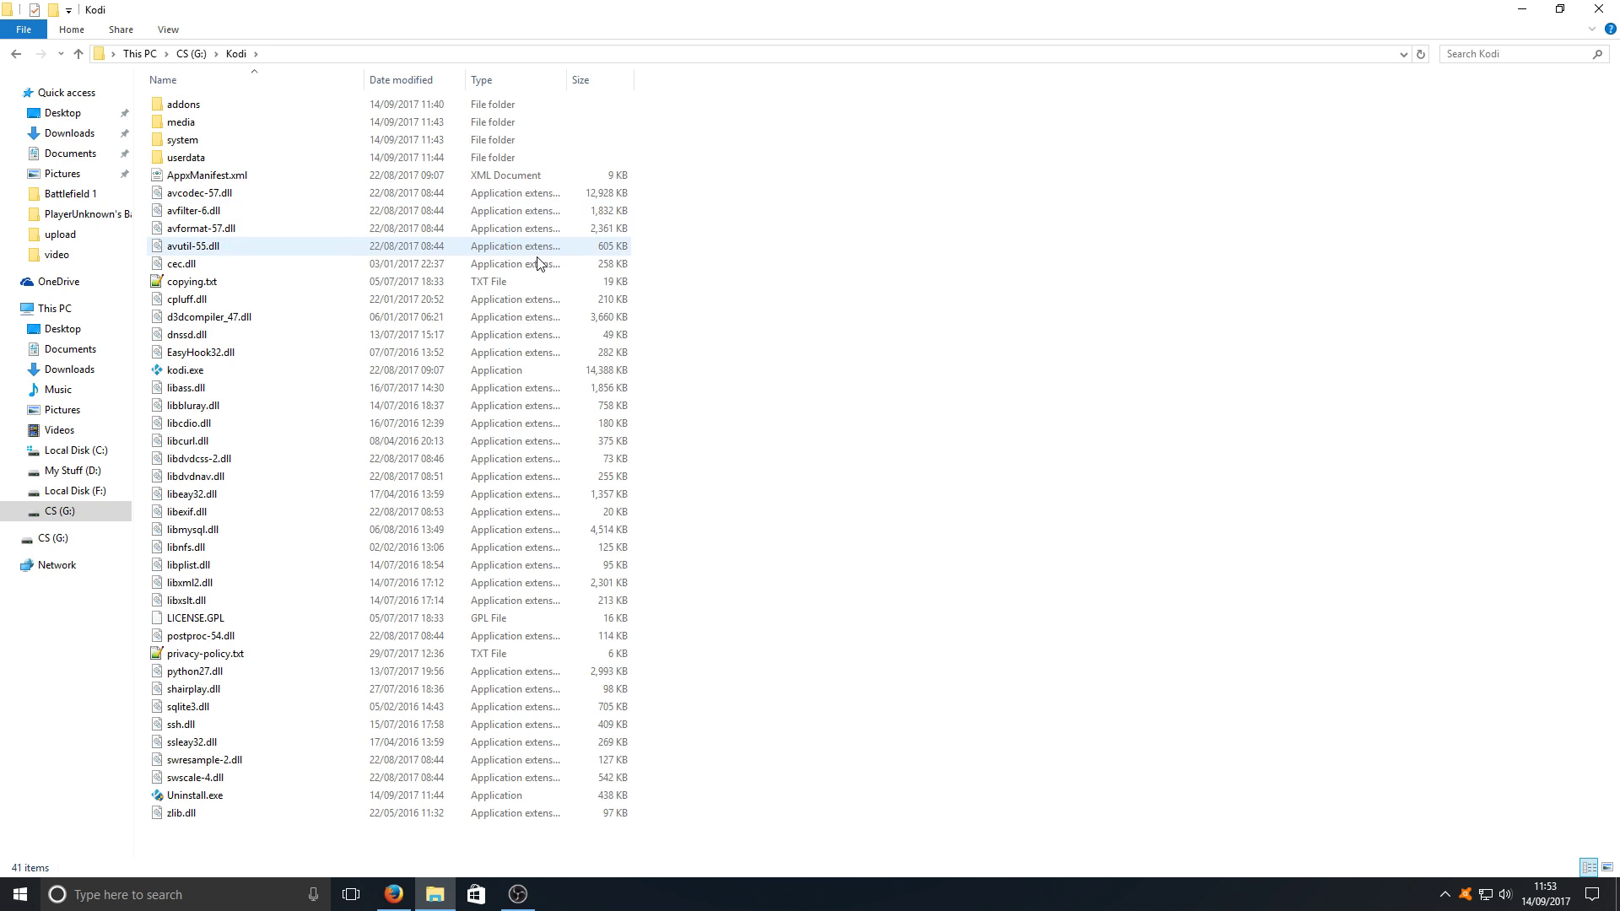
right_click(187, 375)
click(230, 620)
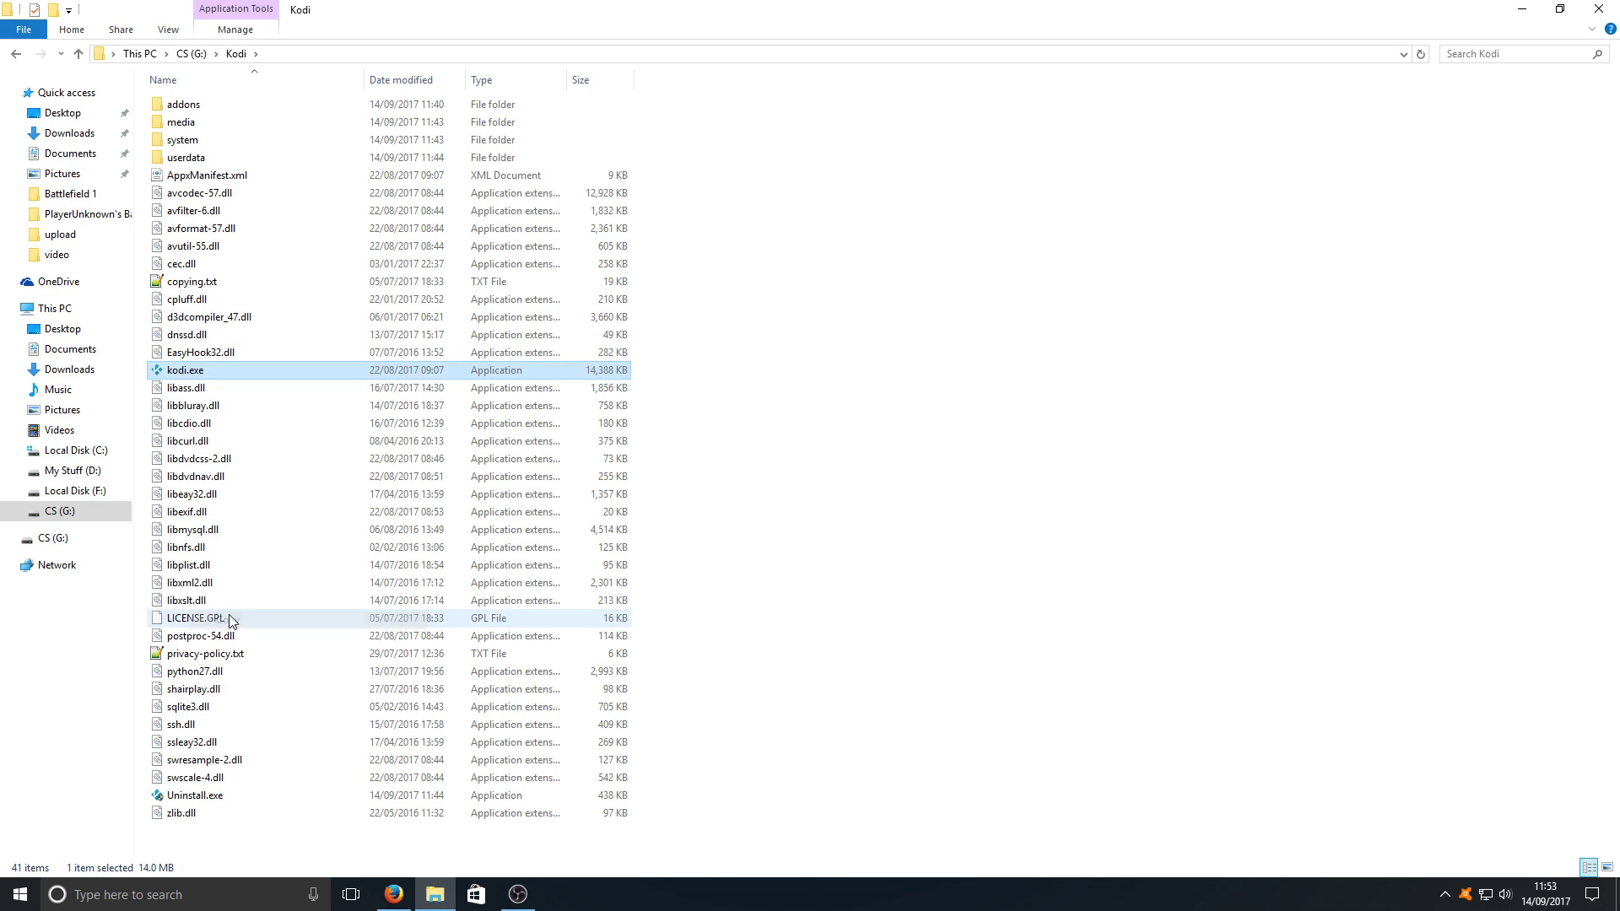
Paste a shortcut to kodi.exe onto the CS (G:) drive root
click(192, 53)
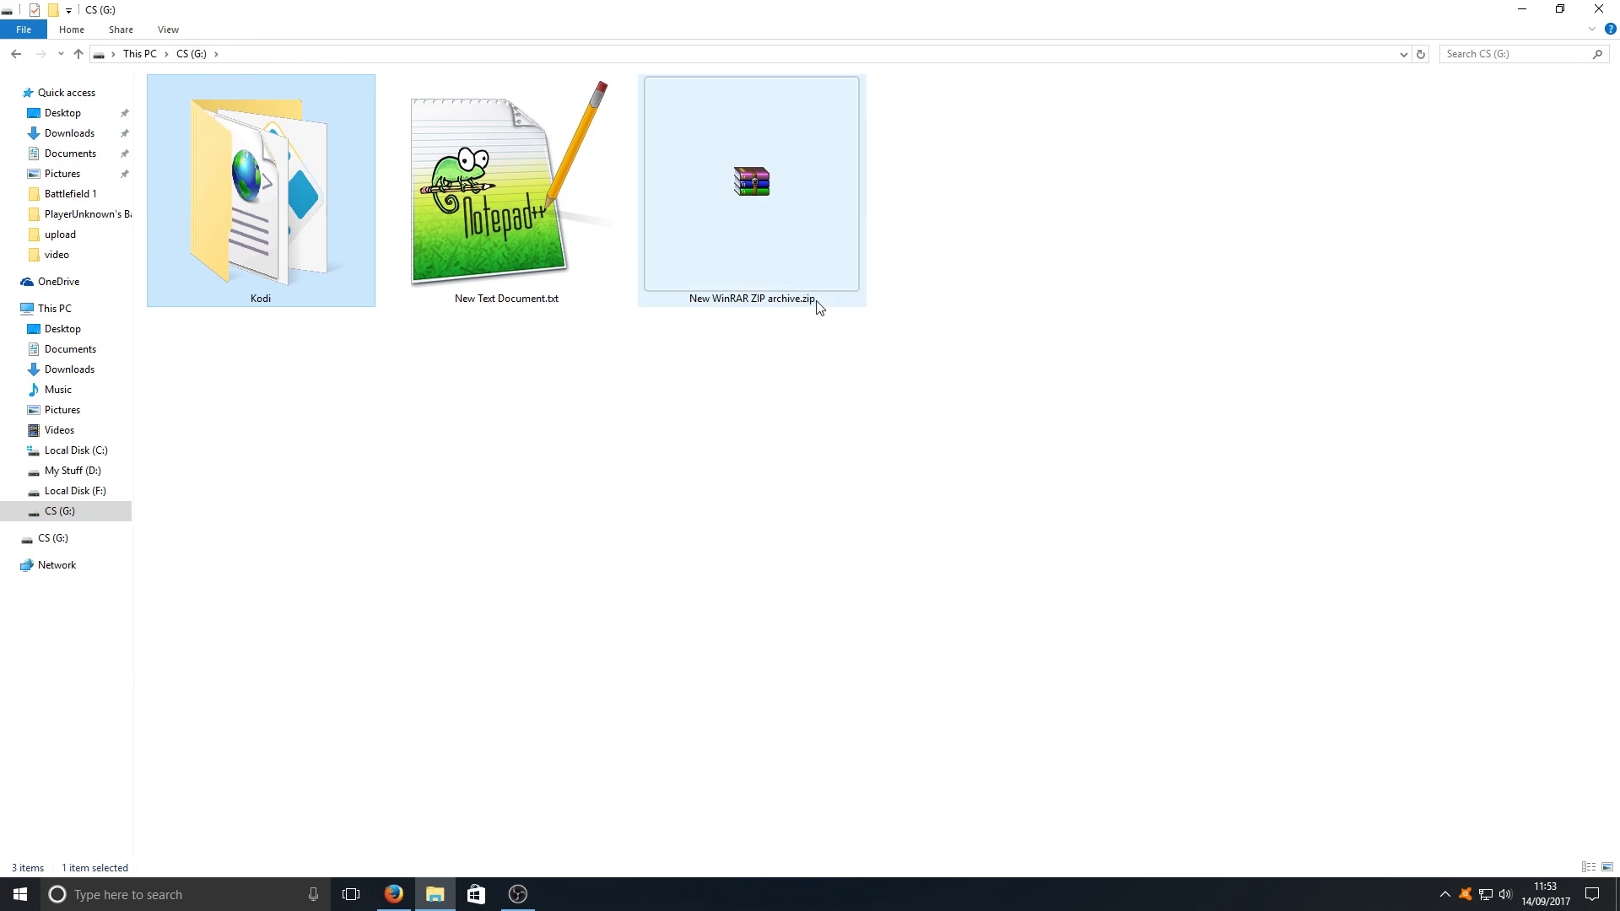
click(717, 506)
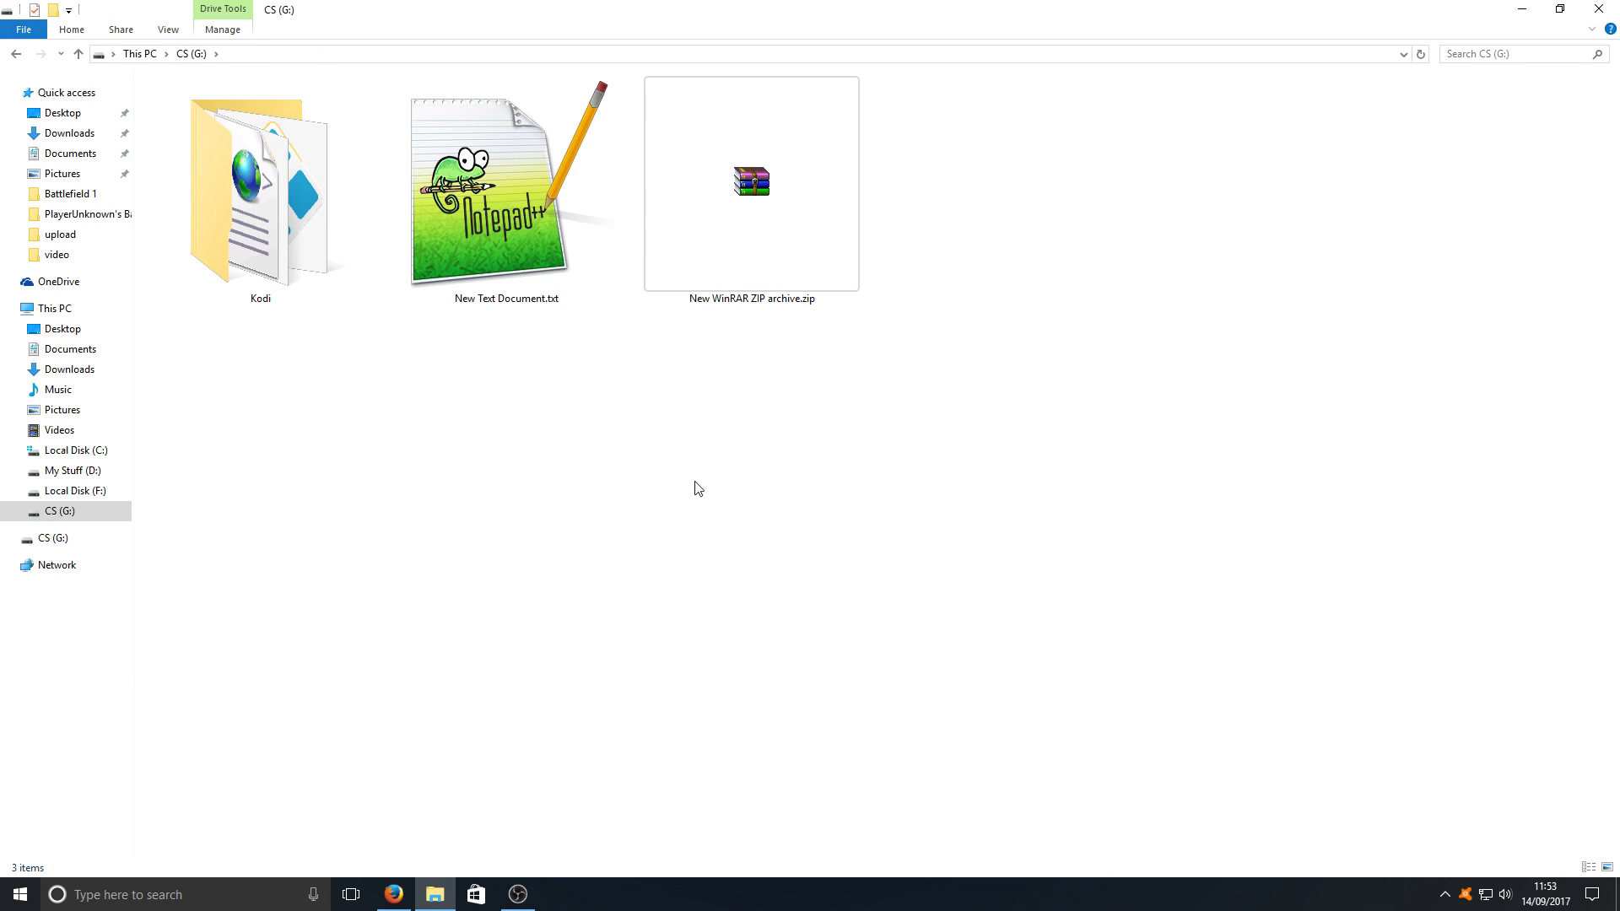
right_click(717, 482)
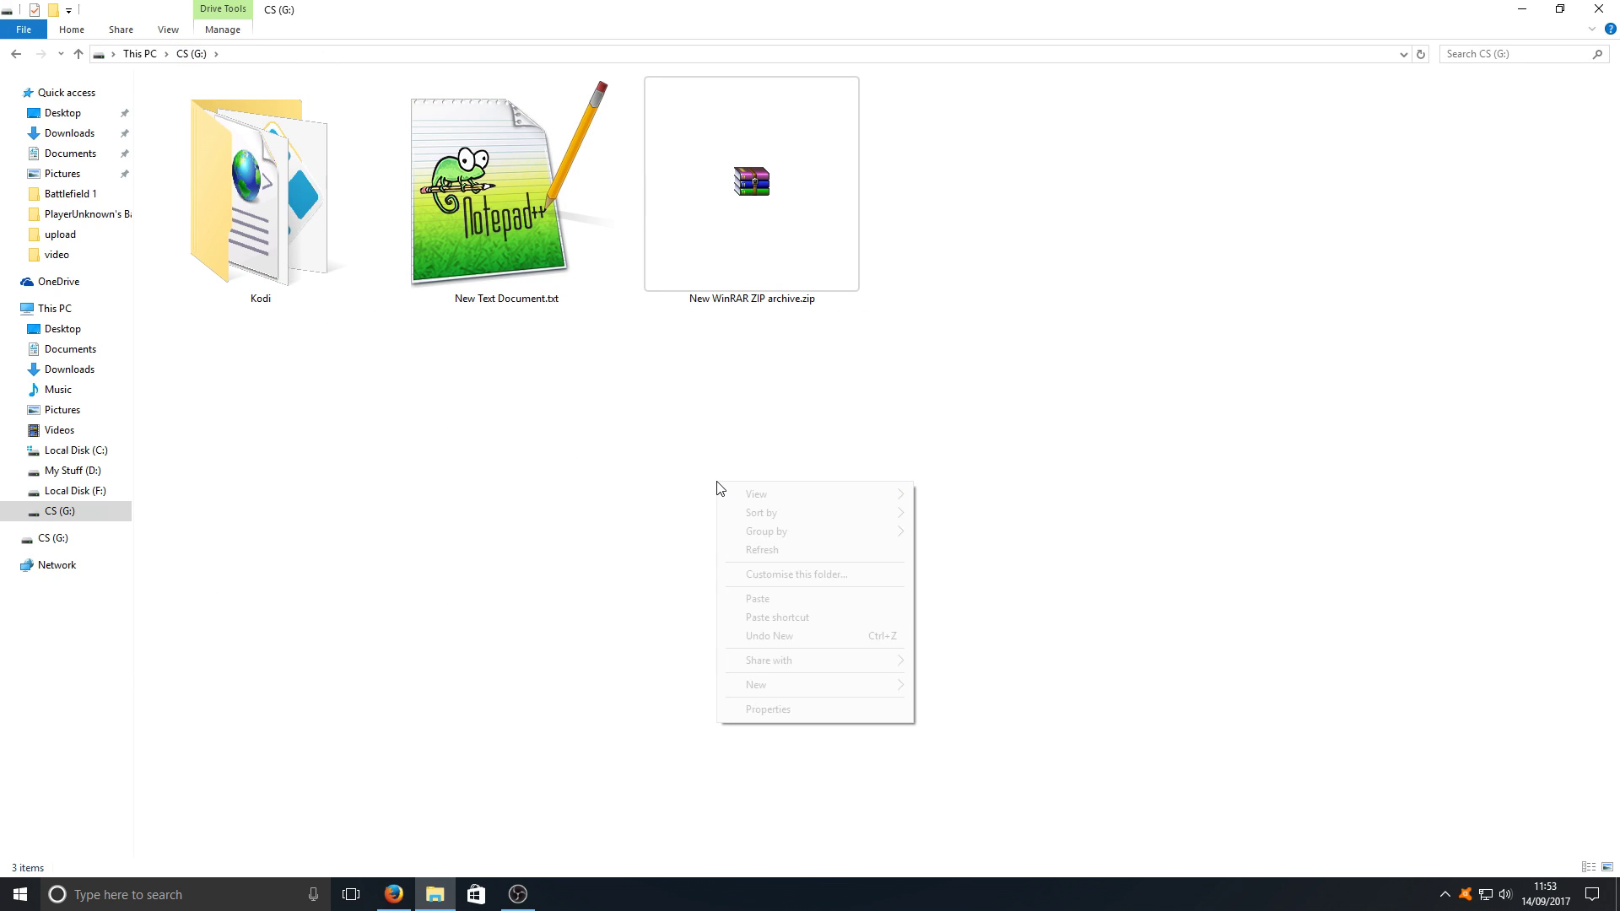
click(822, 616)
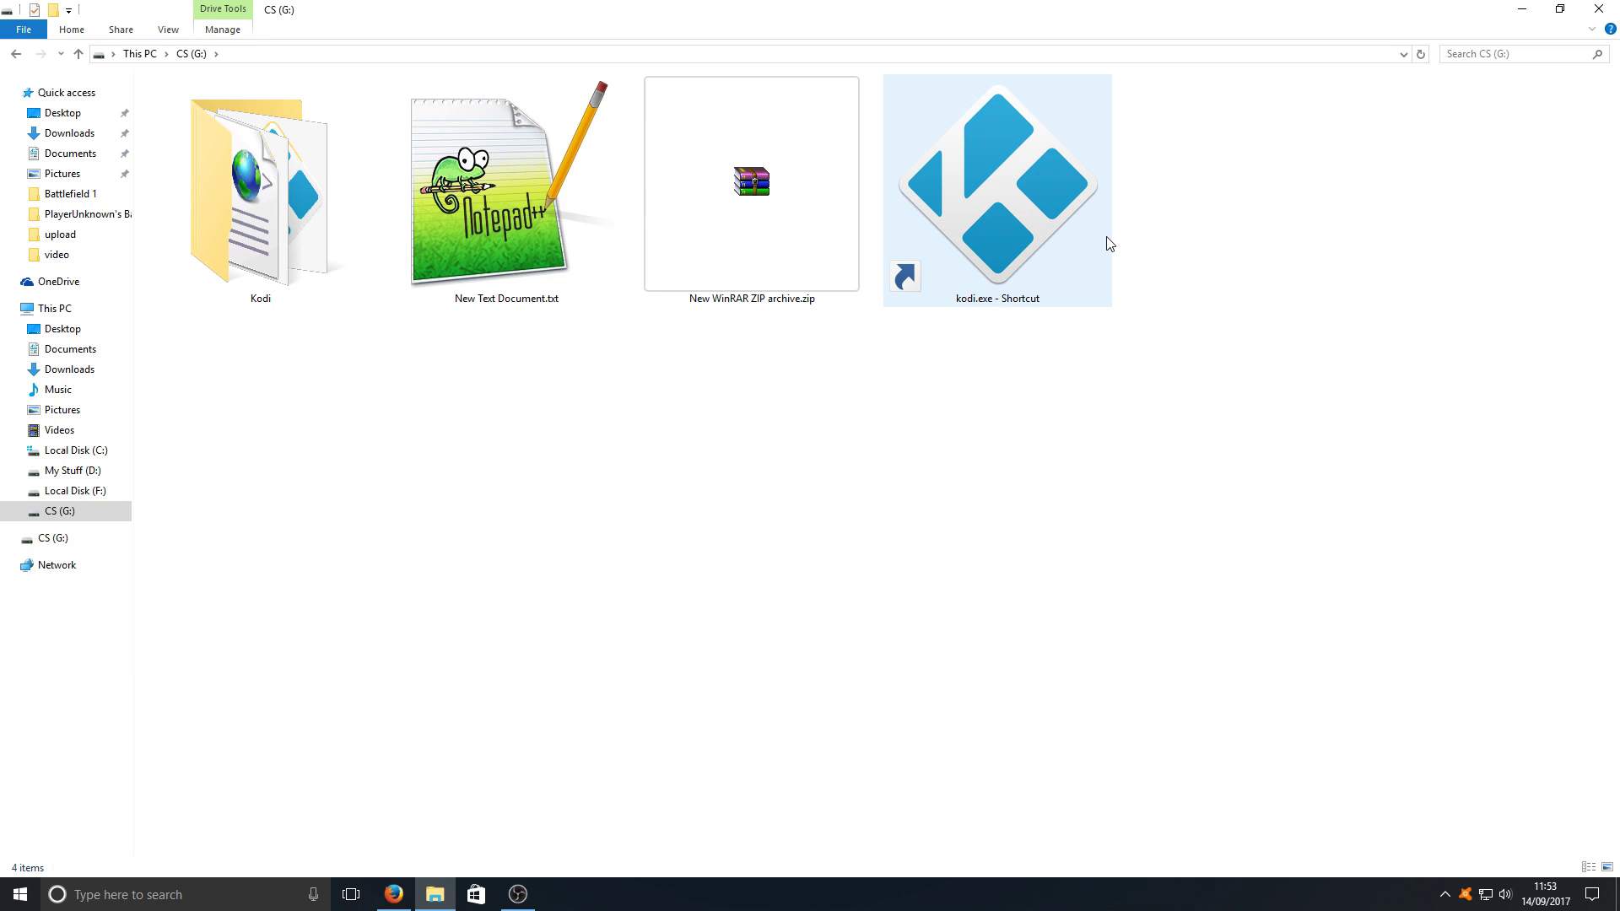
Rename 'kodi.exe - Shortcut' to 'kodi.exe - Portable'
right_click(984, 199)
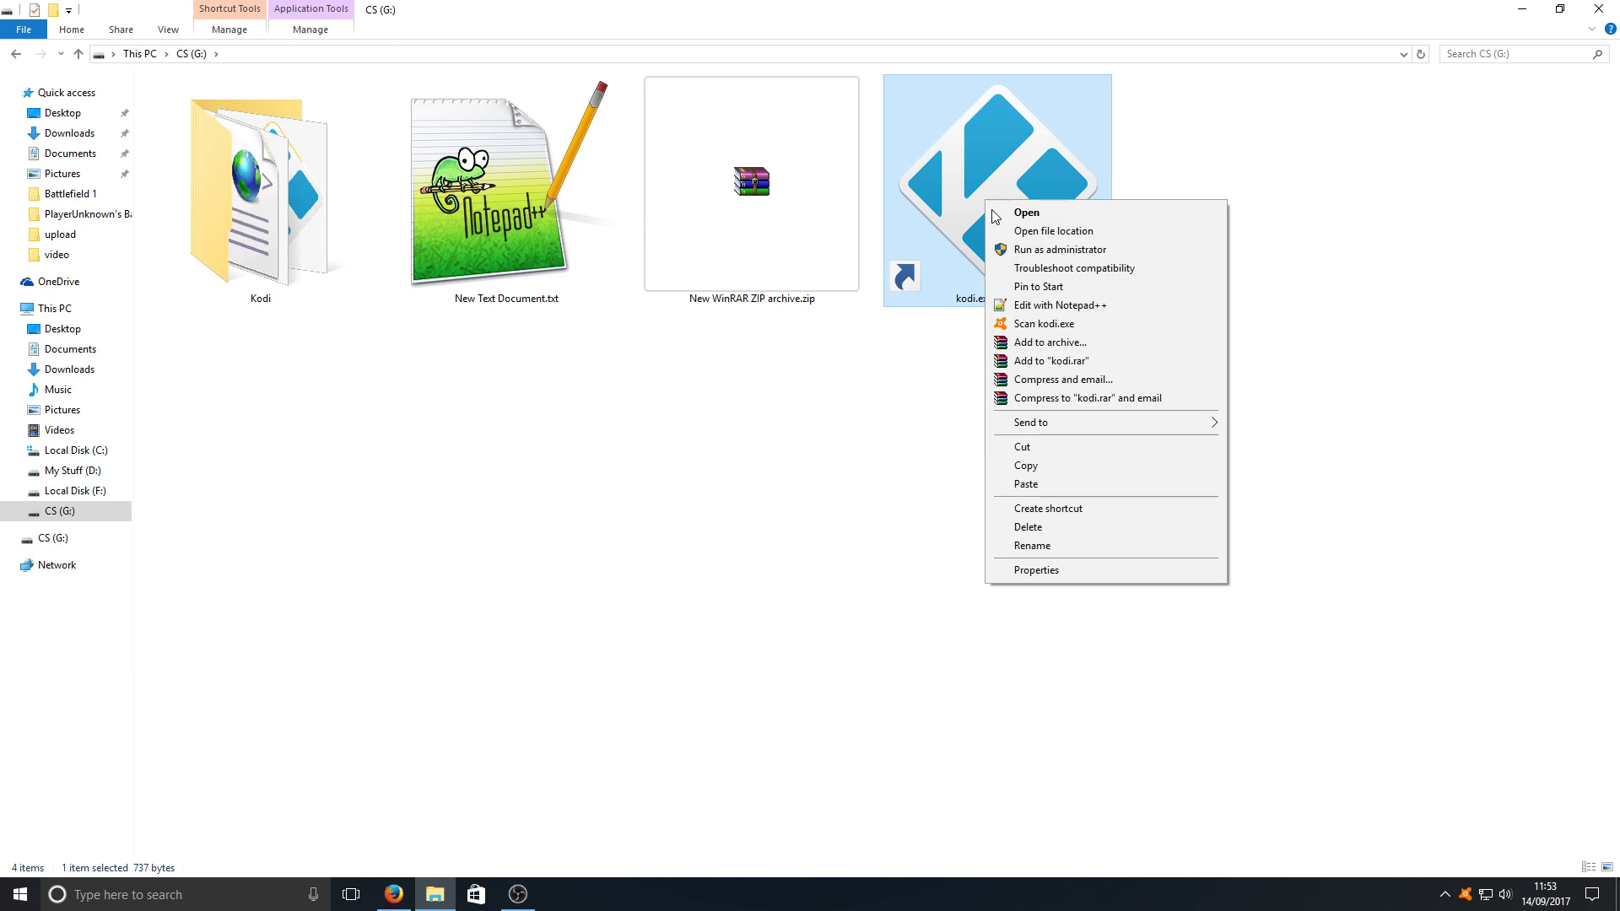
click(1071, 545)
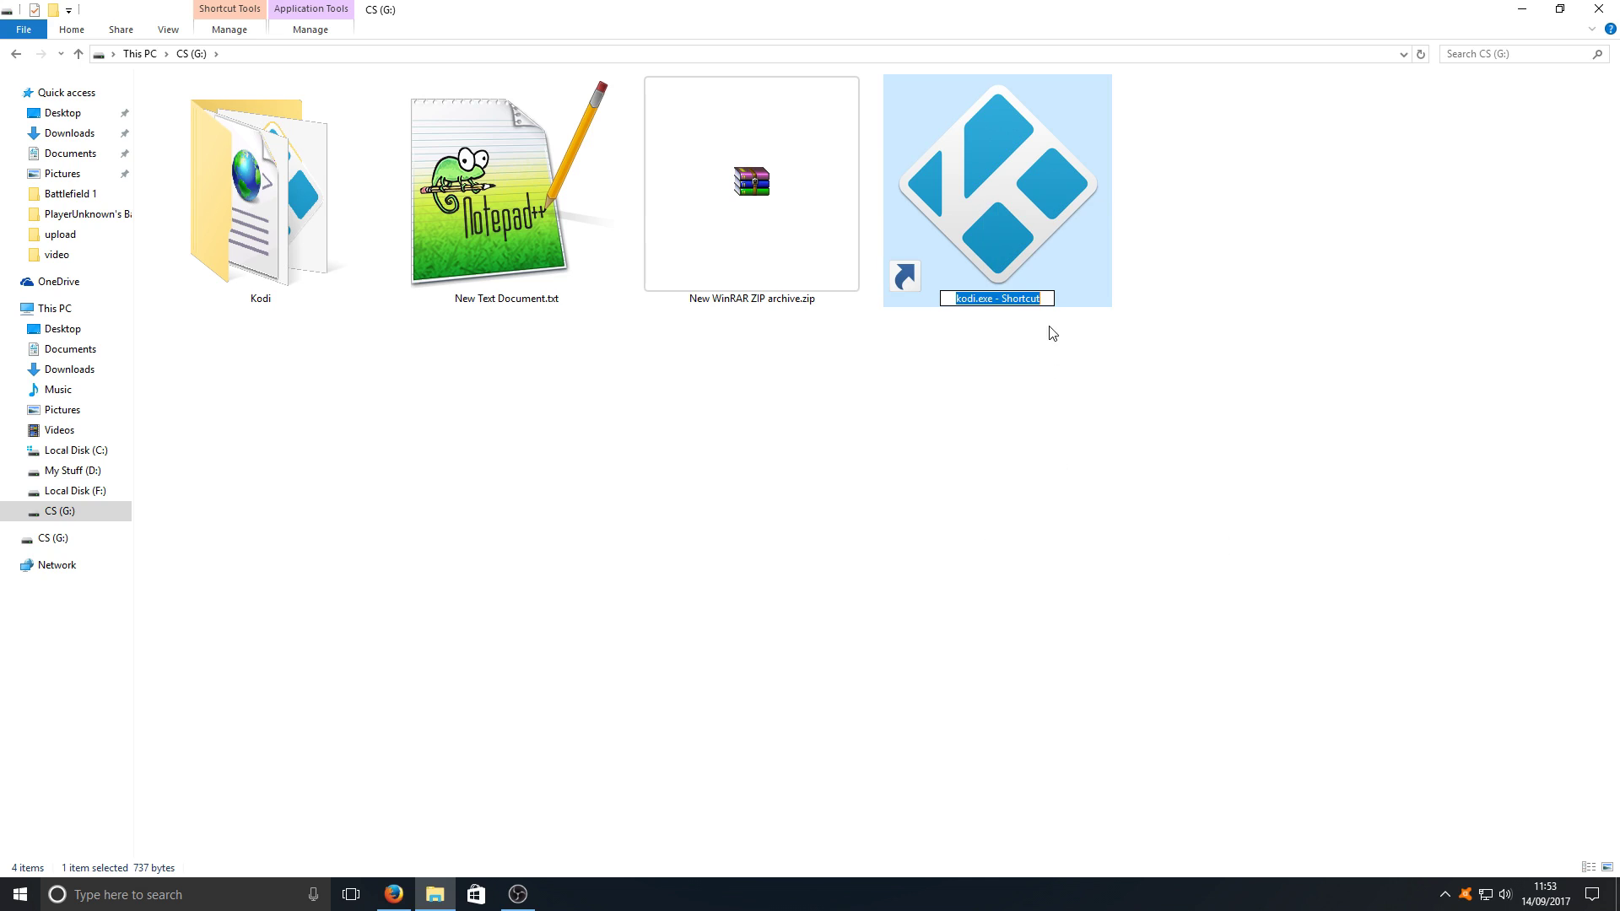
click(1031, 297)
drag(1001, 300, 1333, 292)
key(BackSpace)
text(Portable)
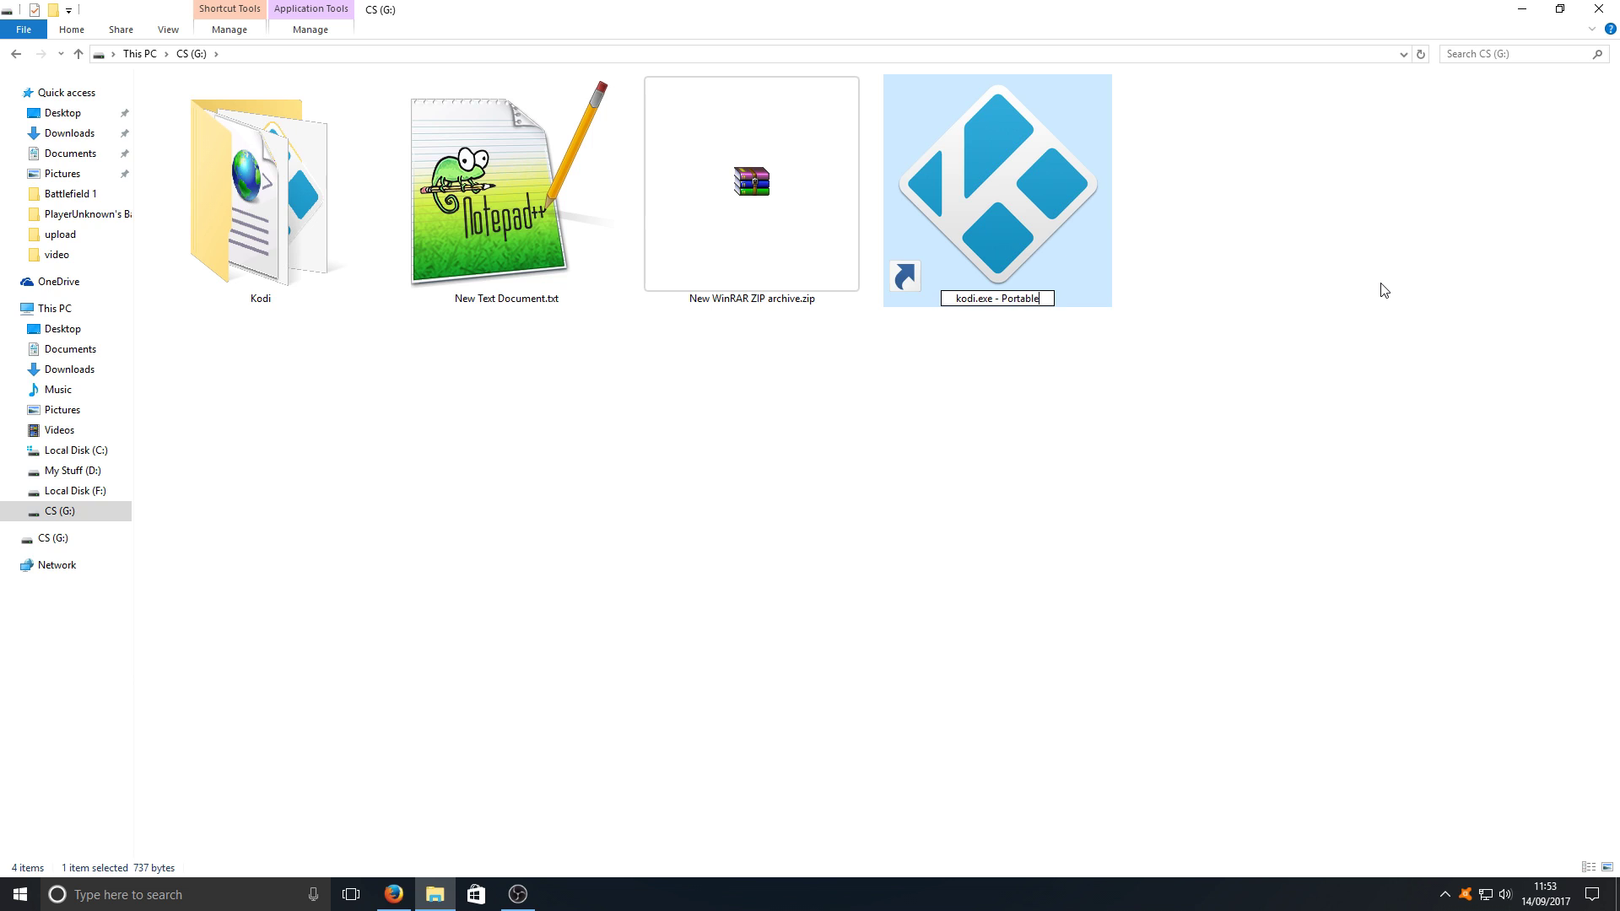
key(Return)
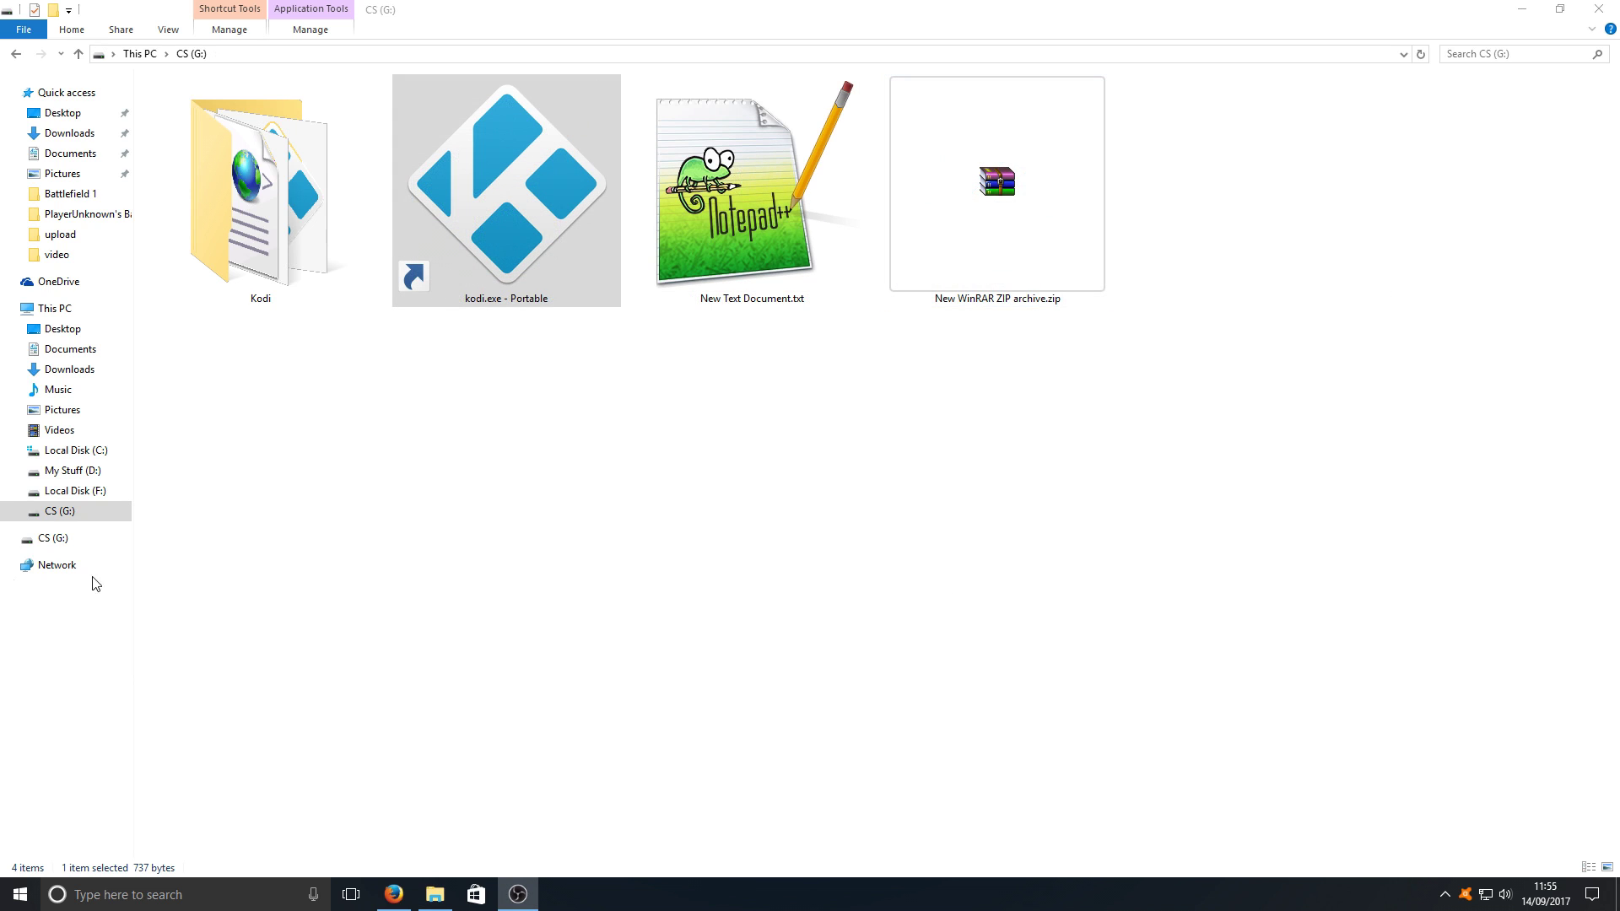
Append -p to the shortcut's Target so it reads G:\Kodi\kodi.exe -p
right_click(534, 255)
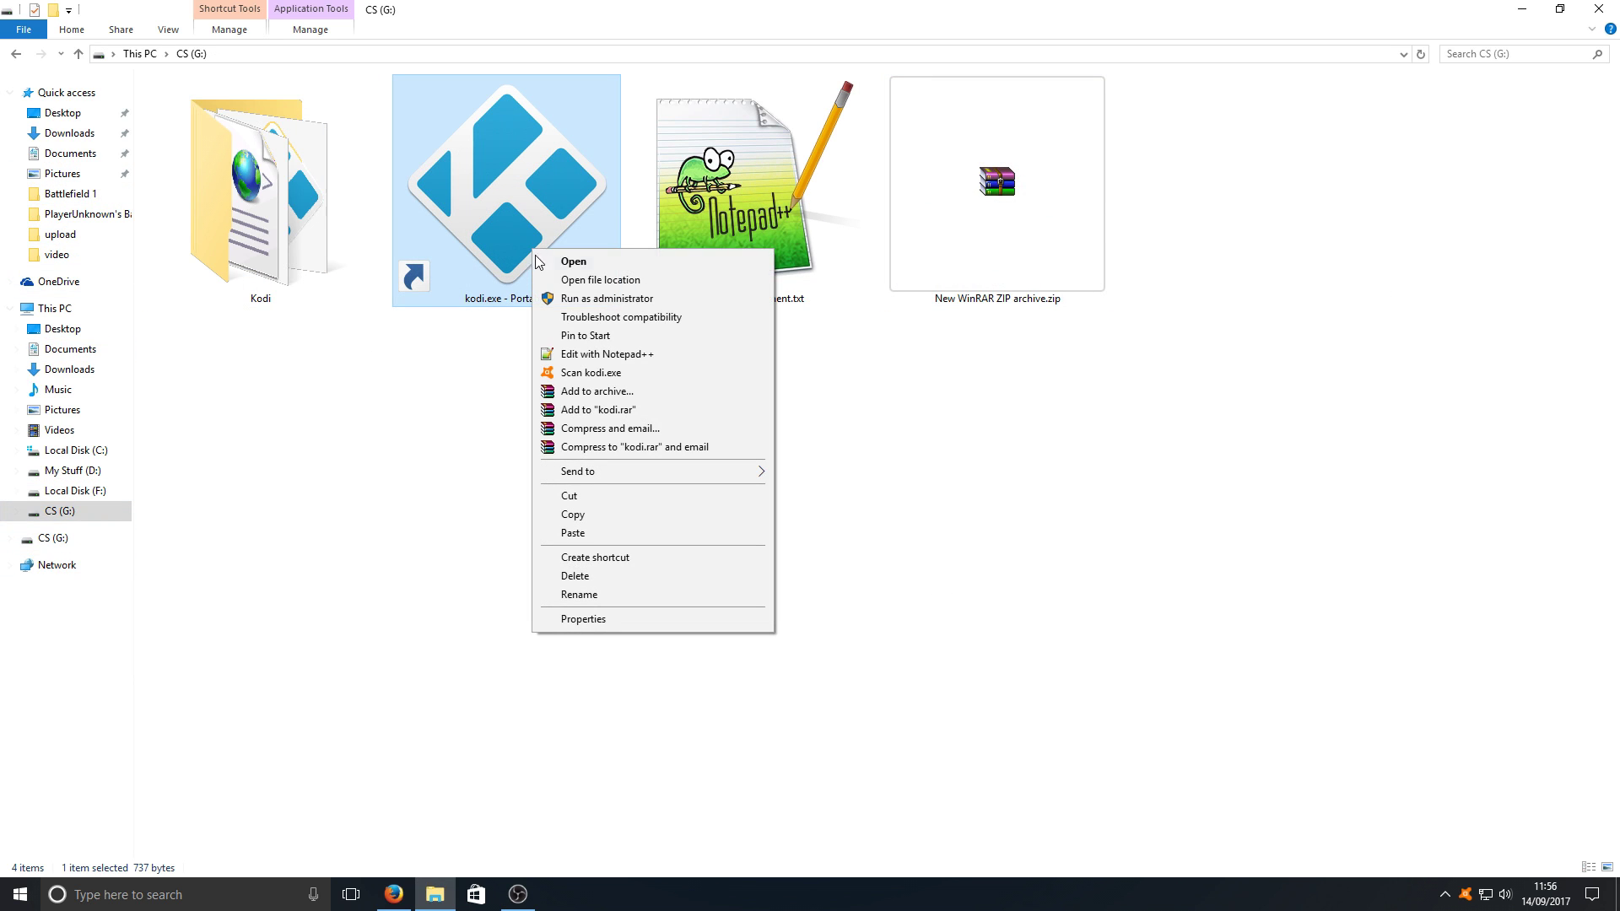
click(635, 617)
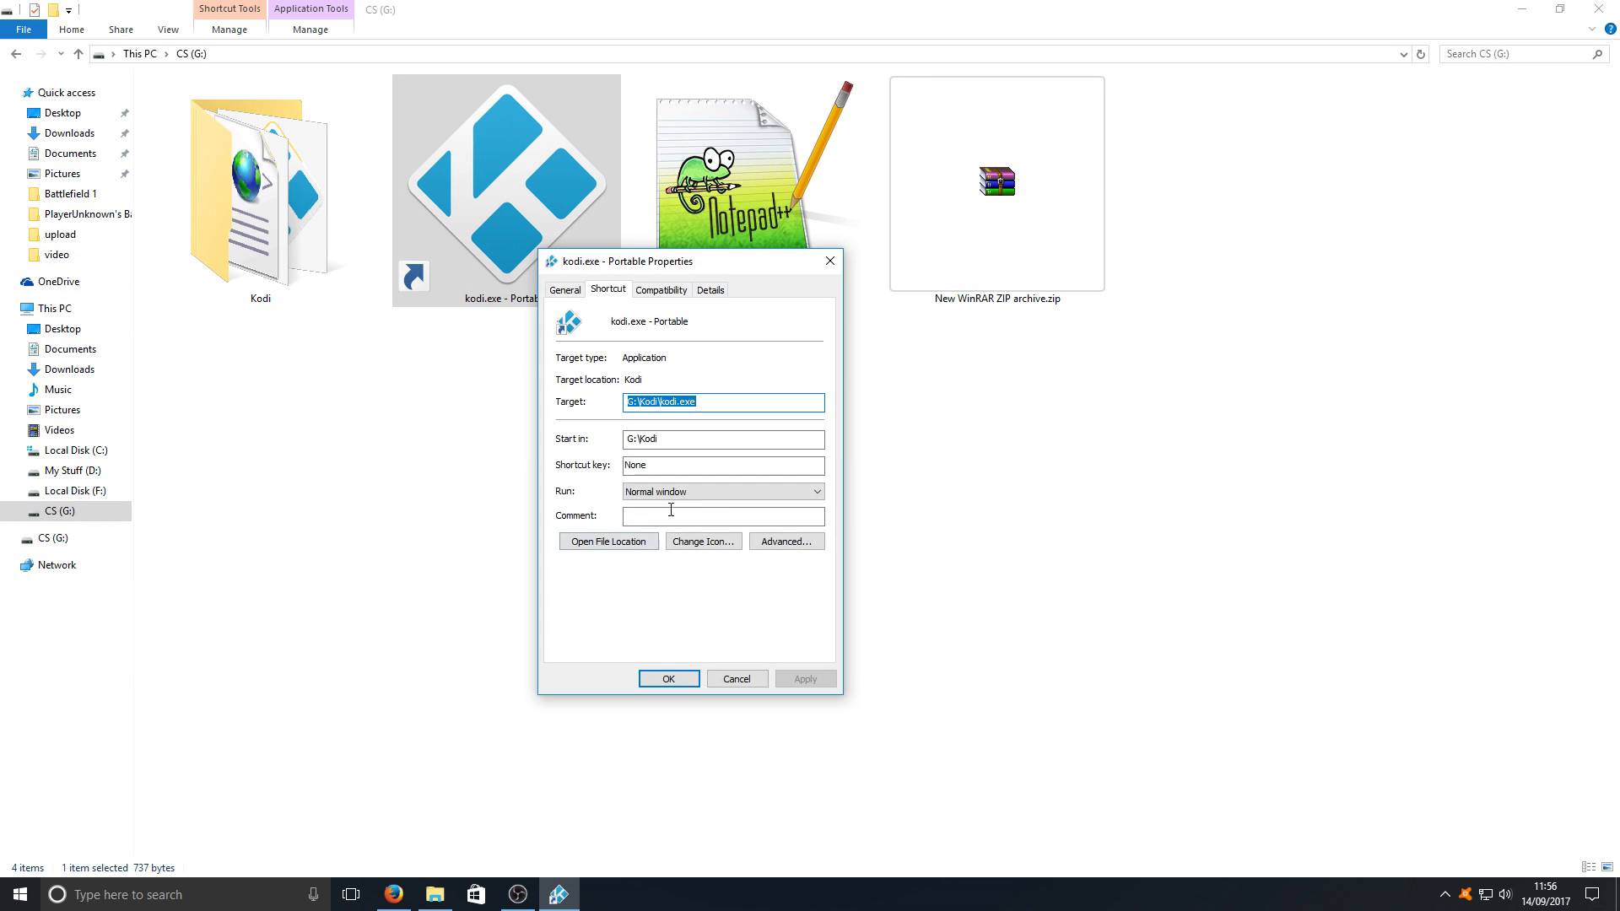
click(736, 402)
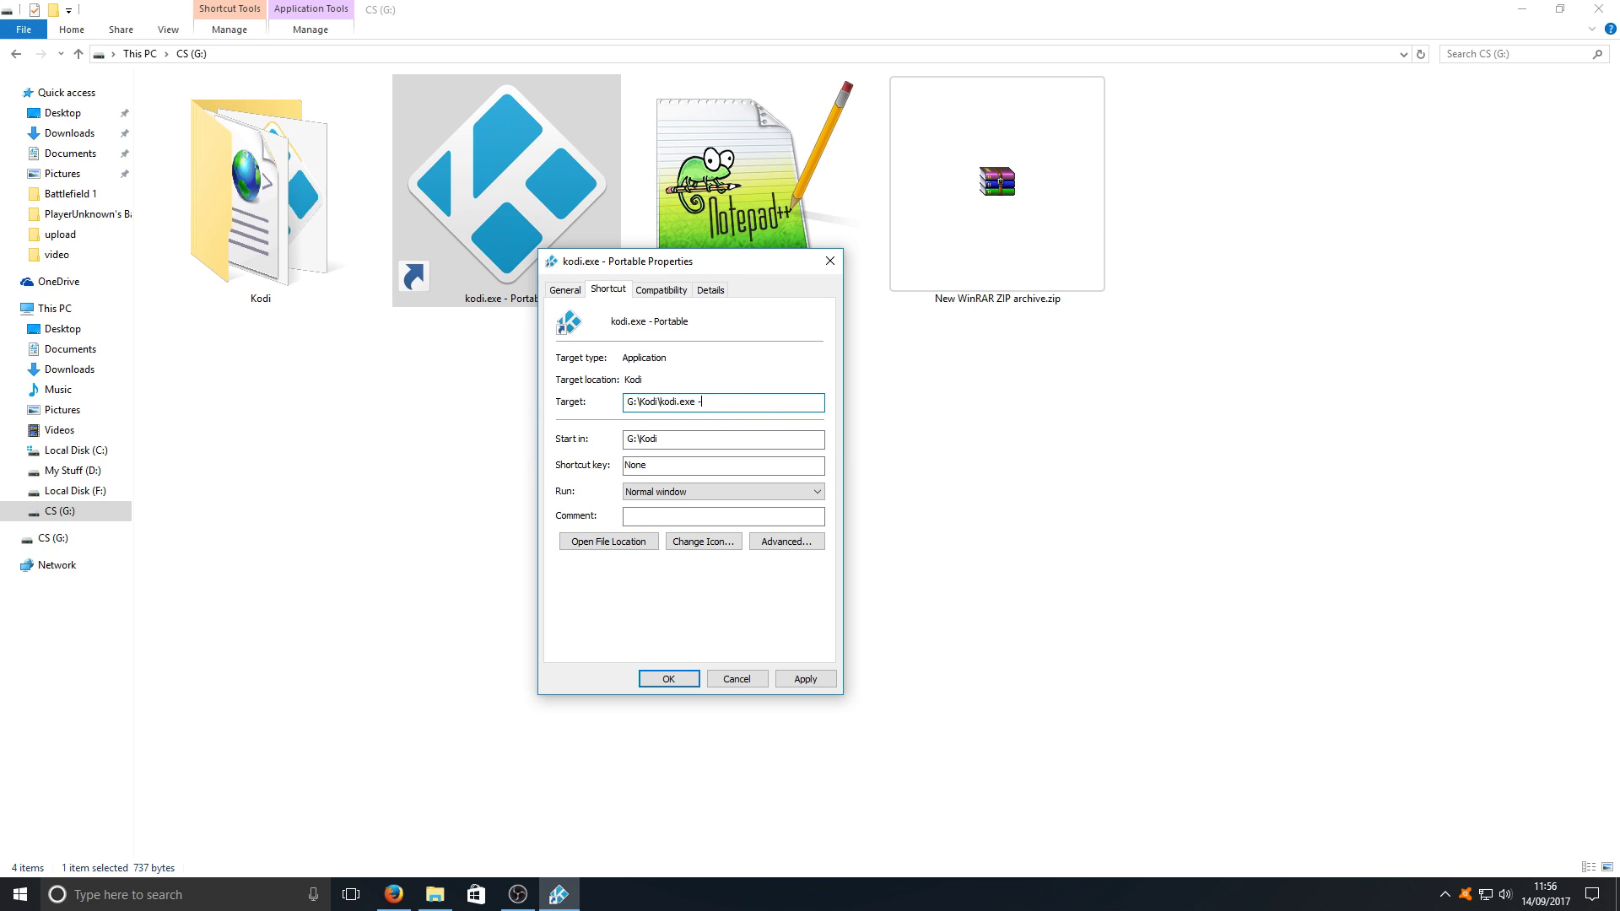
text(-p)
click(805, 679)
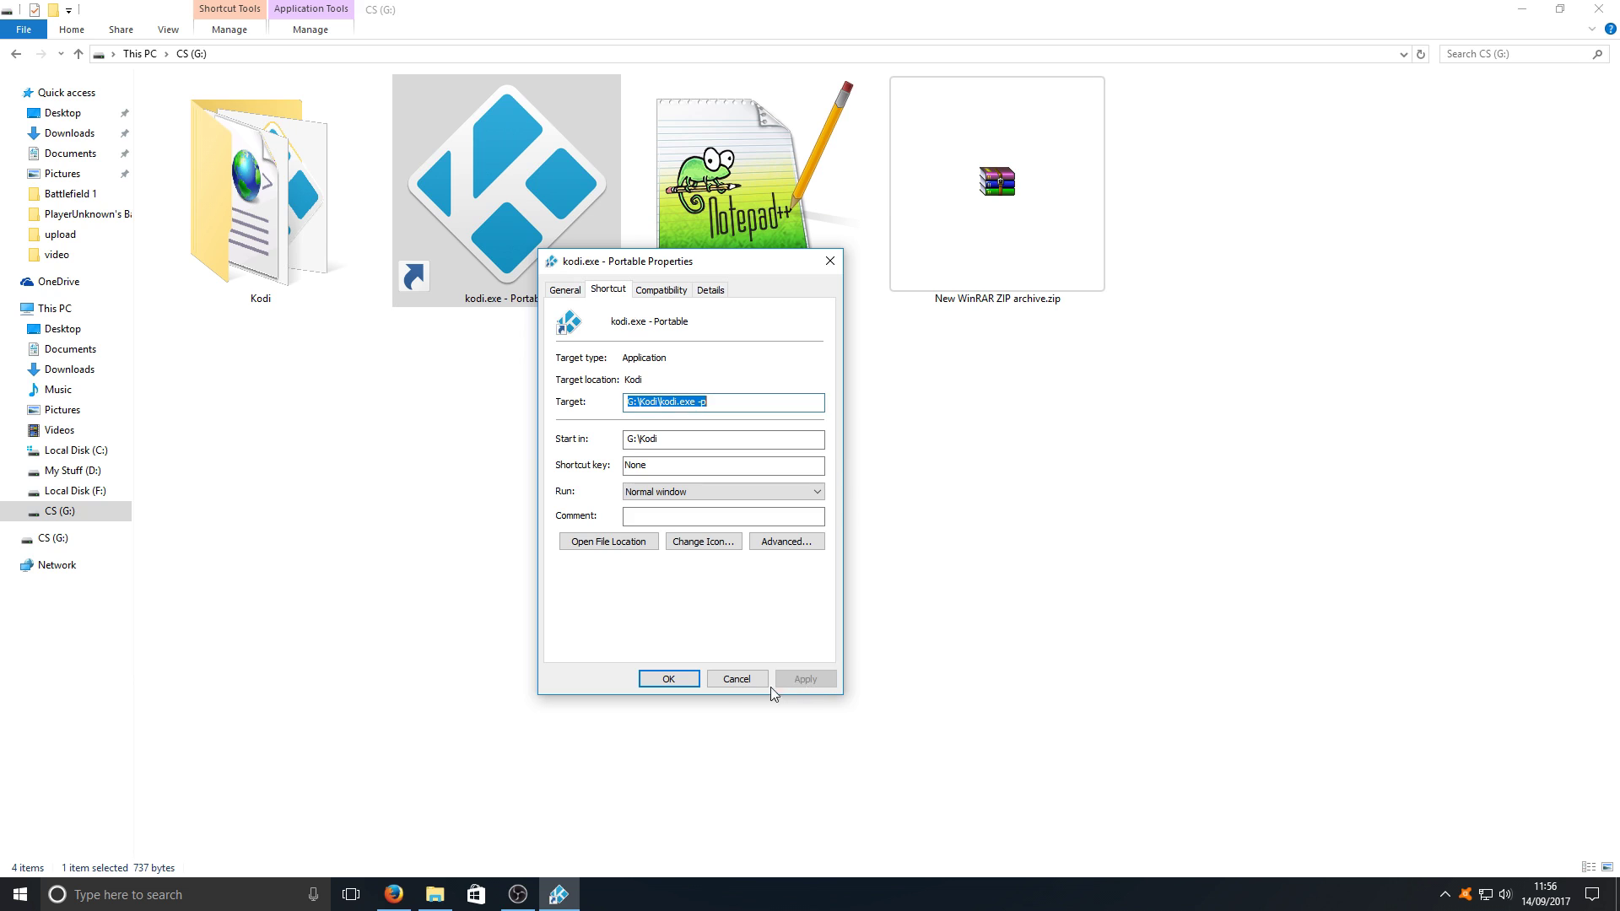
click(692, 682)
click(553, 549)
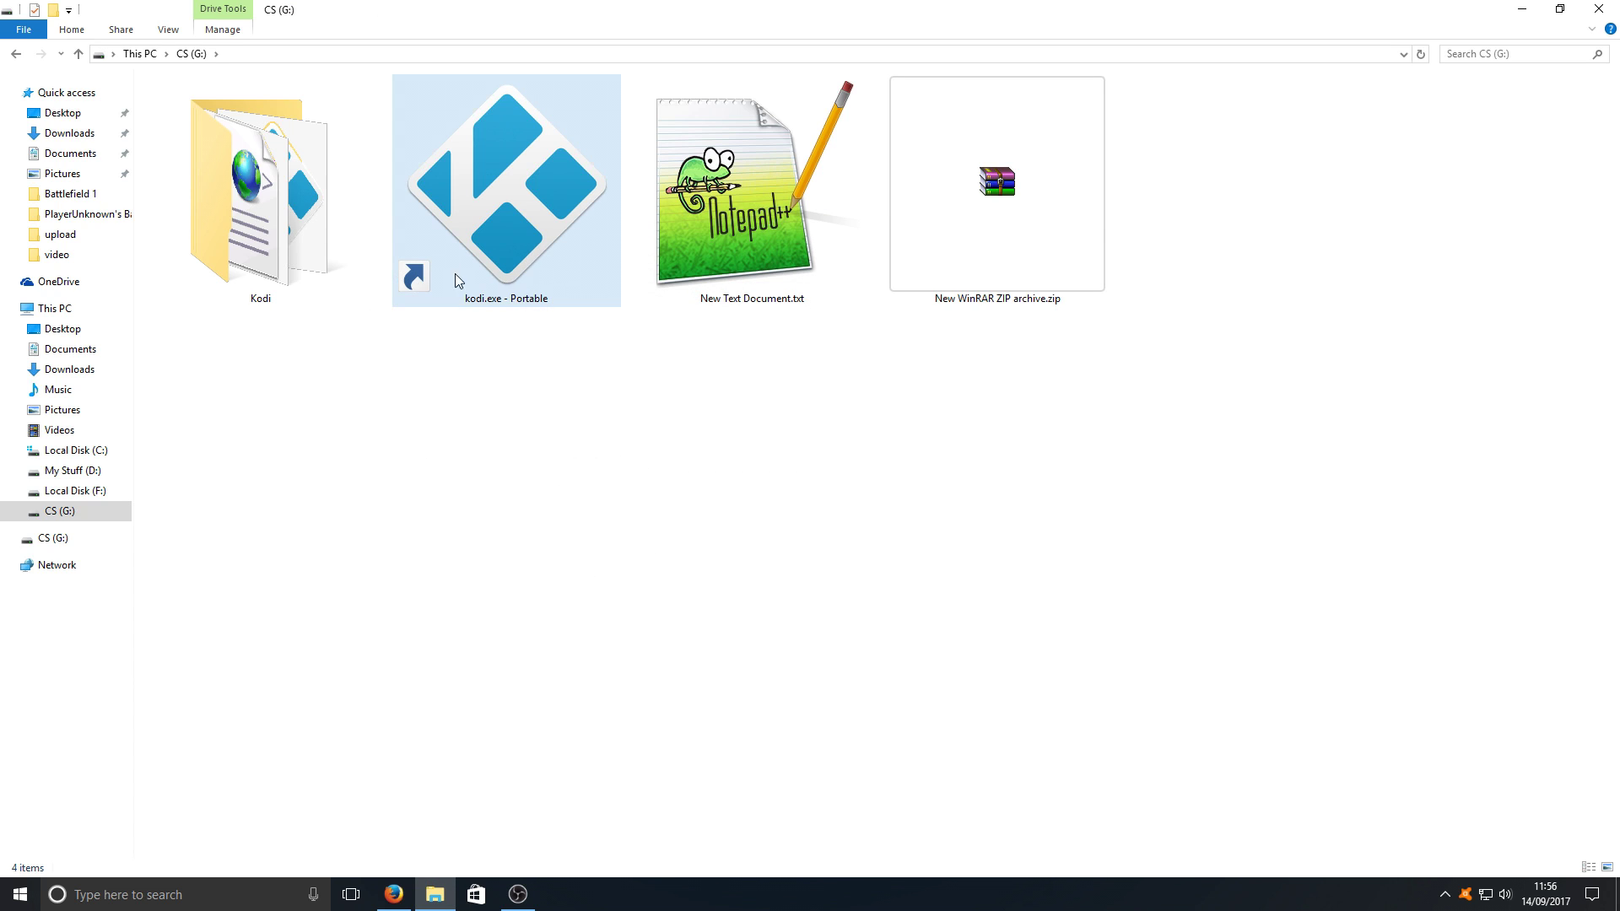
Open the Kodi folder in a separate window and launch Kodi from the portable shortcut
right_click(284, 227)
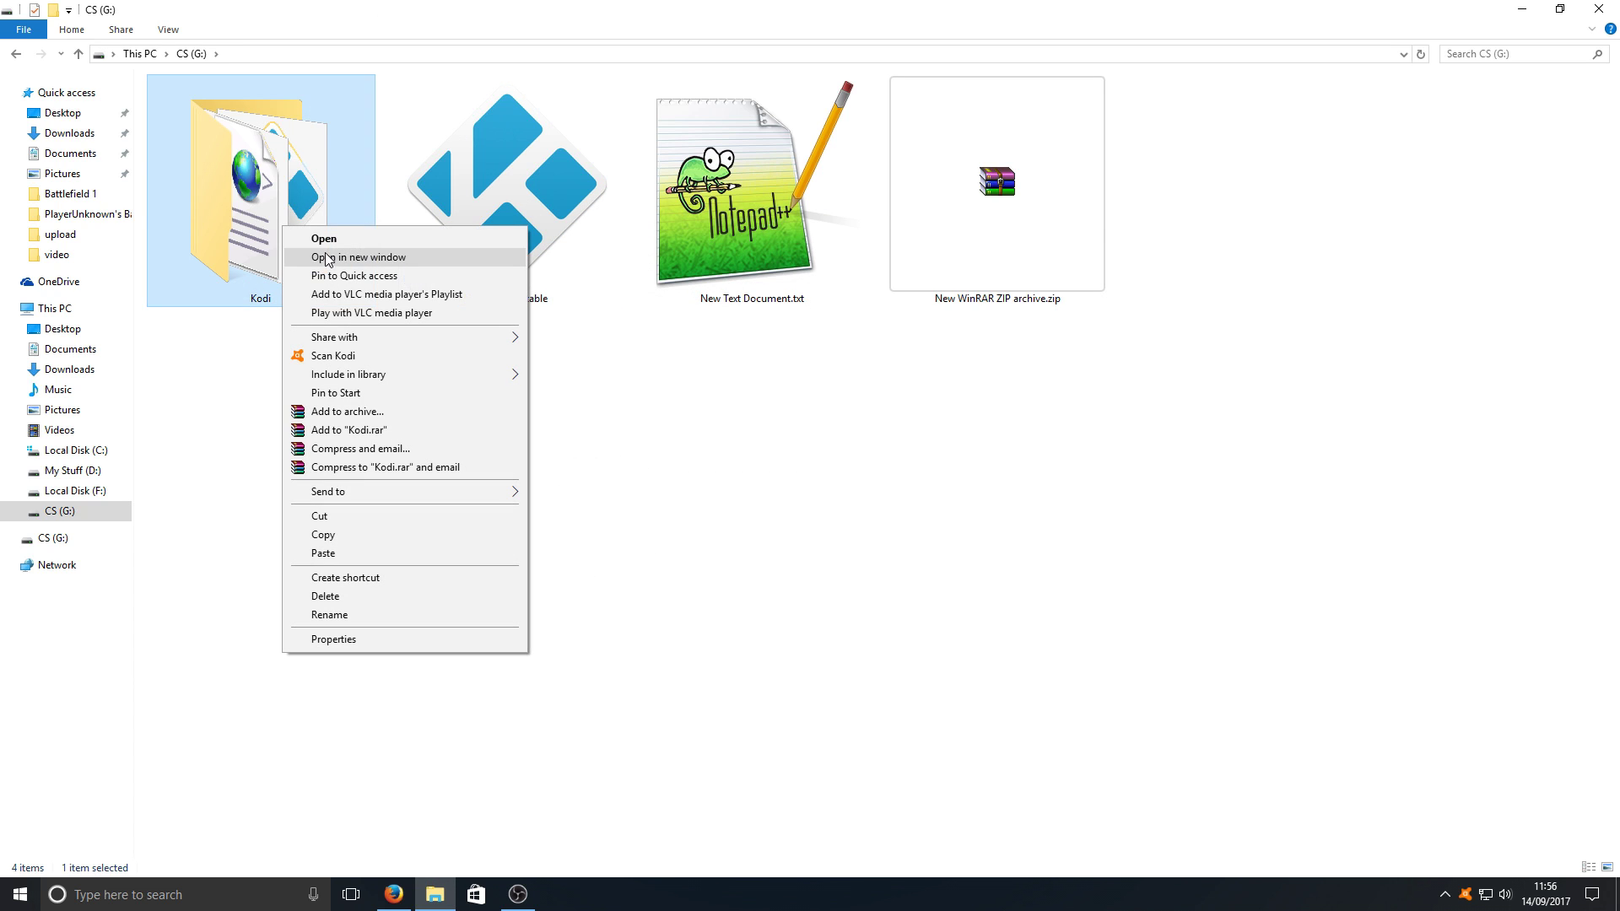
click(331, 258)
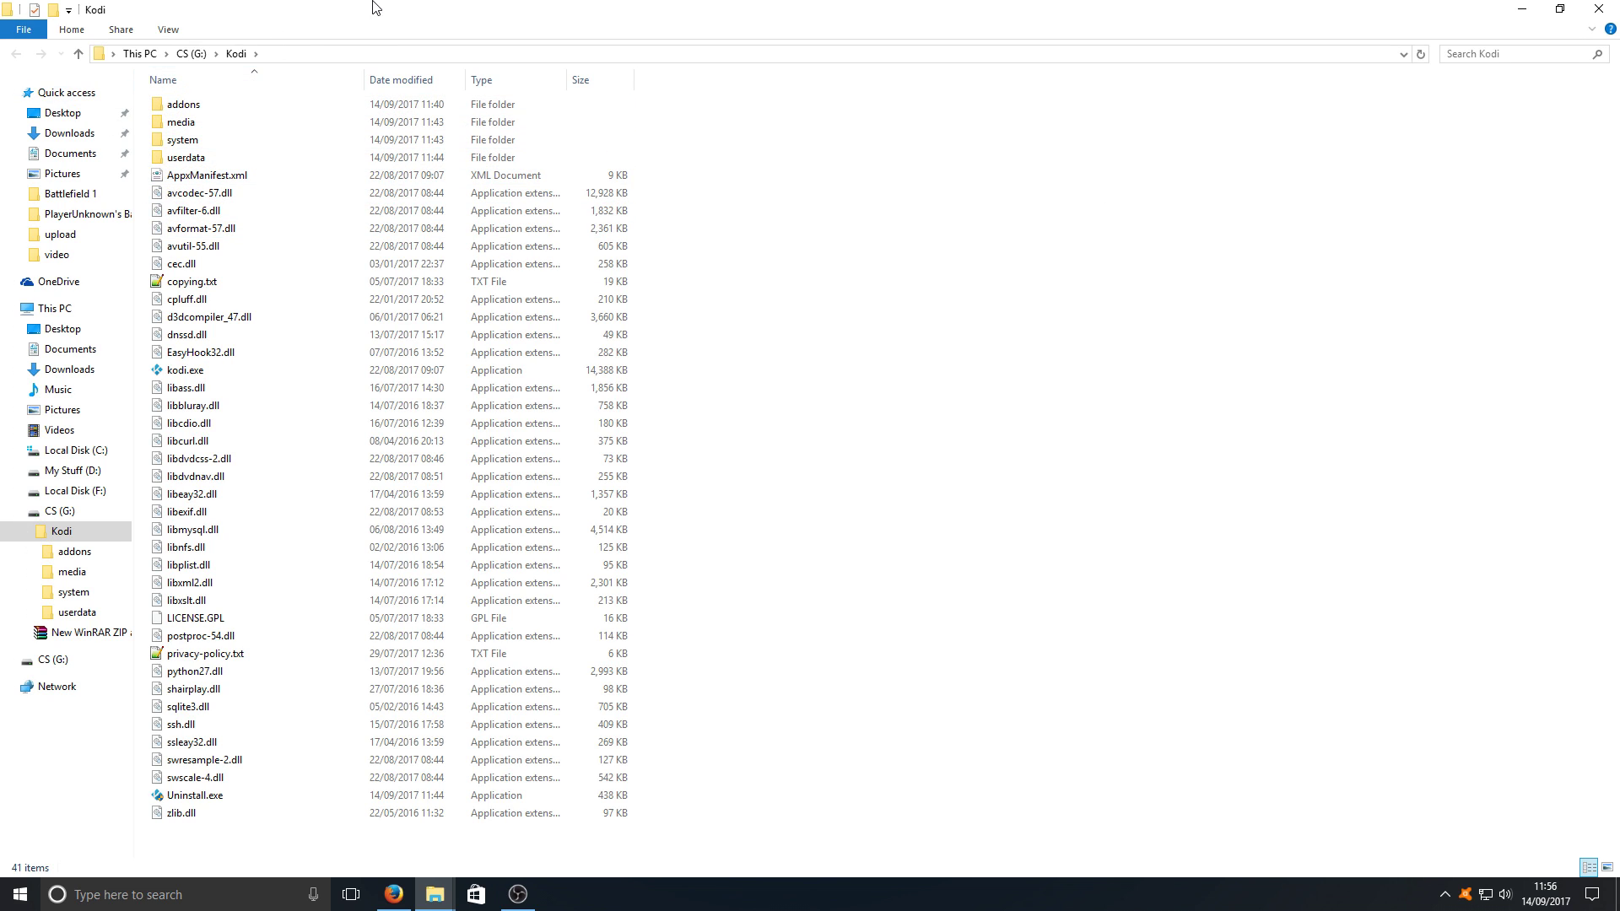
drag(375, 7, 922, 162)
click(520, 247)
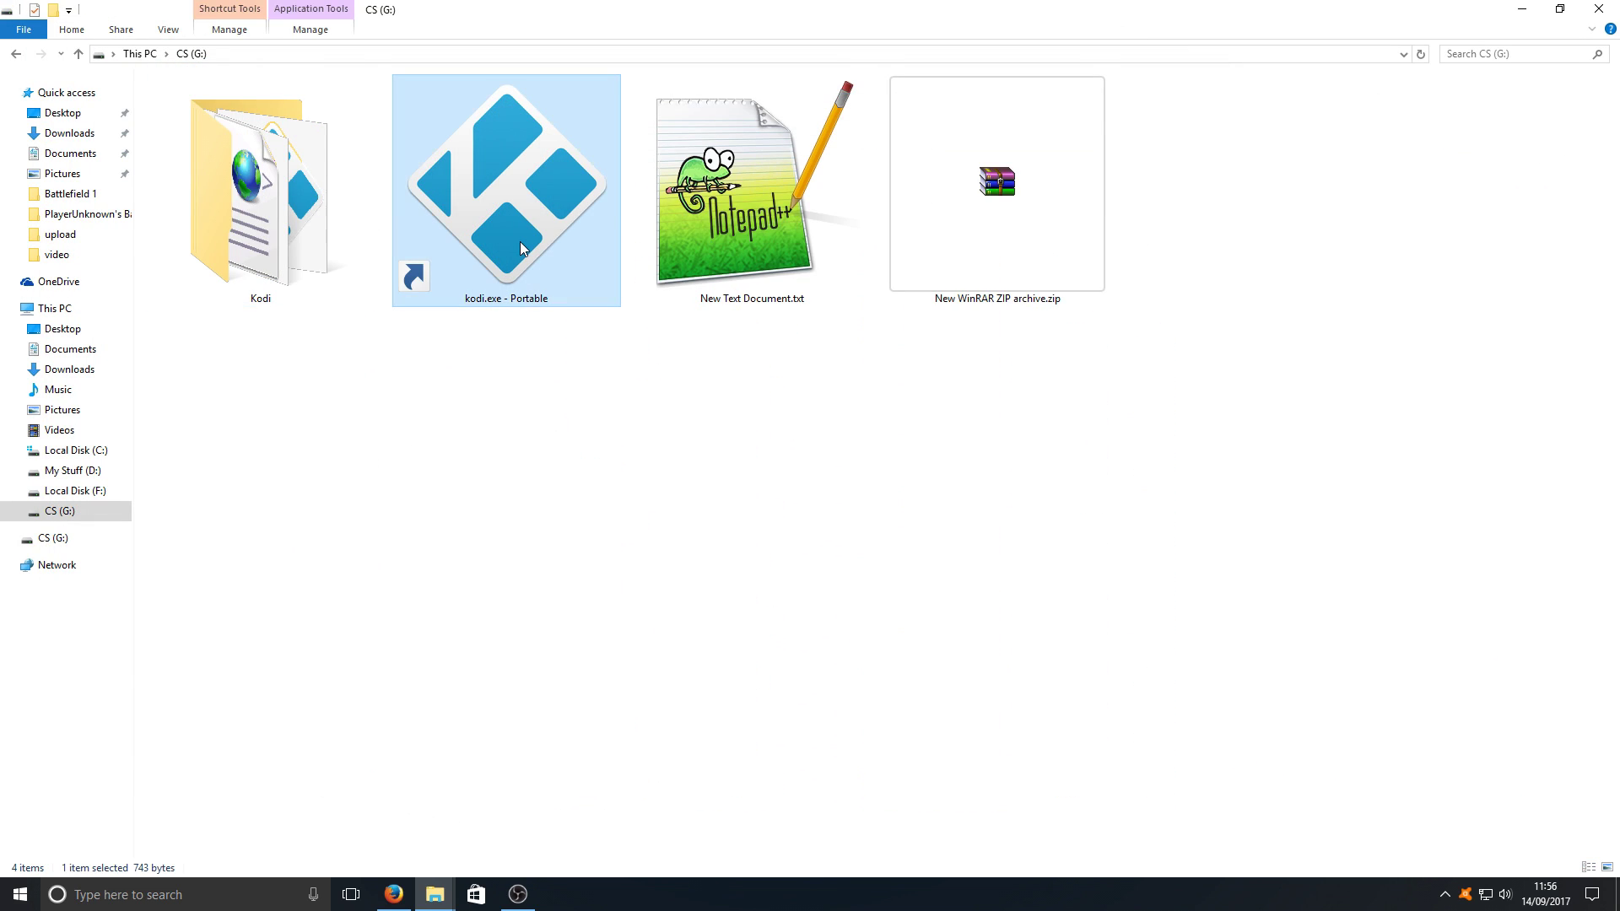
double_click(520, 248)
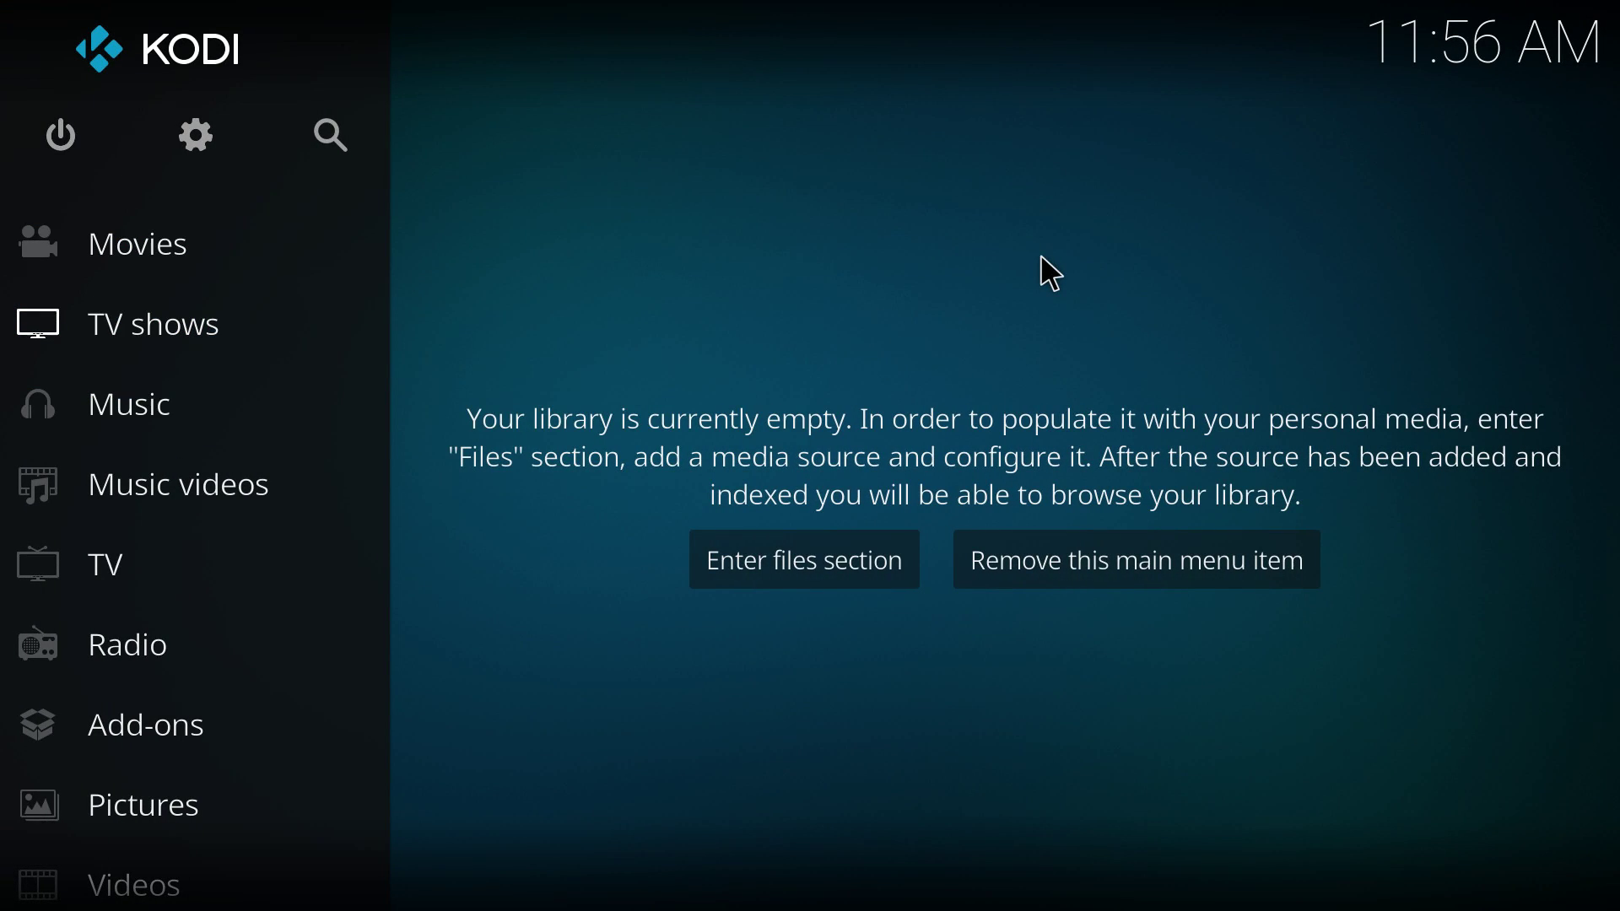
Switch from the running Kodi back to the G:\Kodi File Explorer window via the taskbar
key(super)
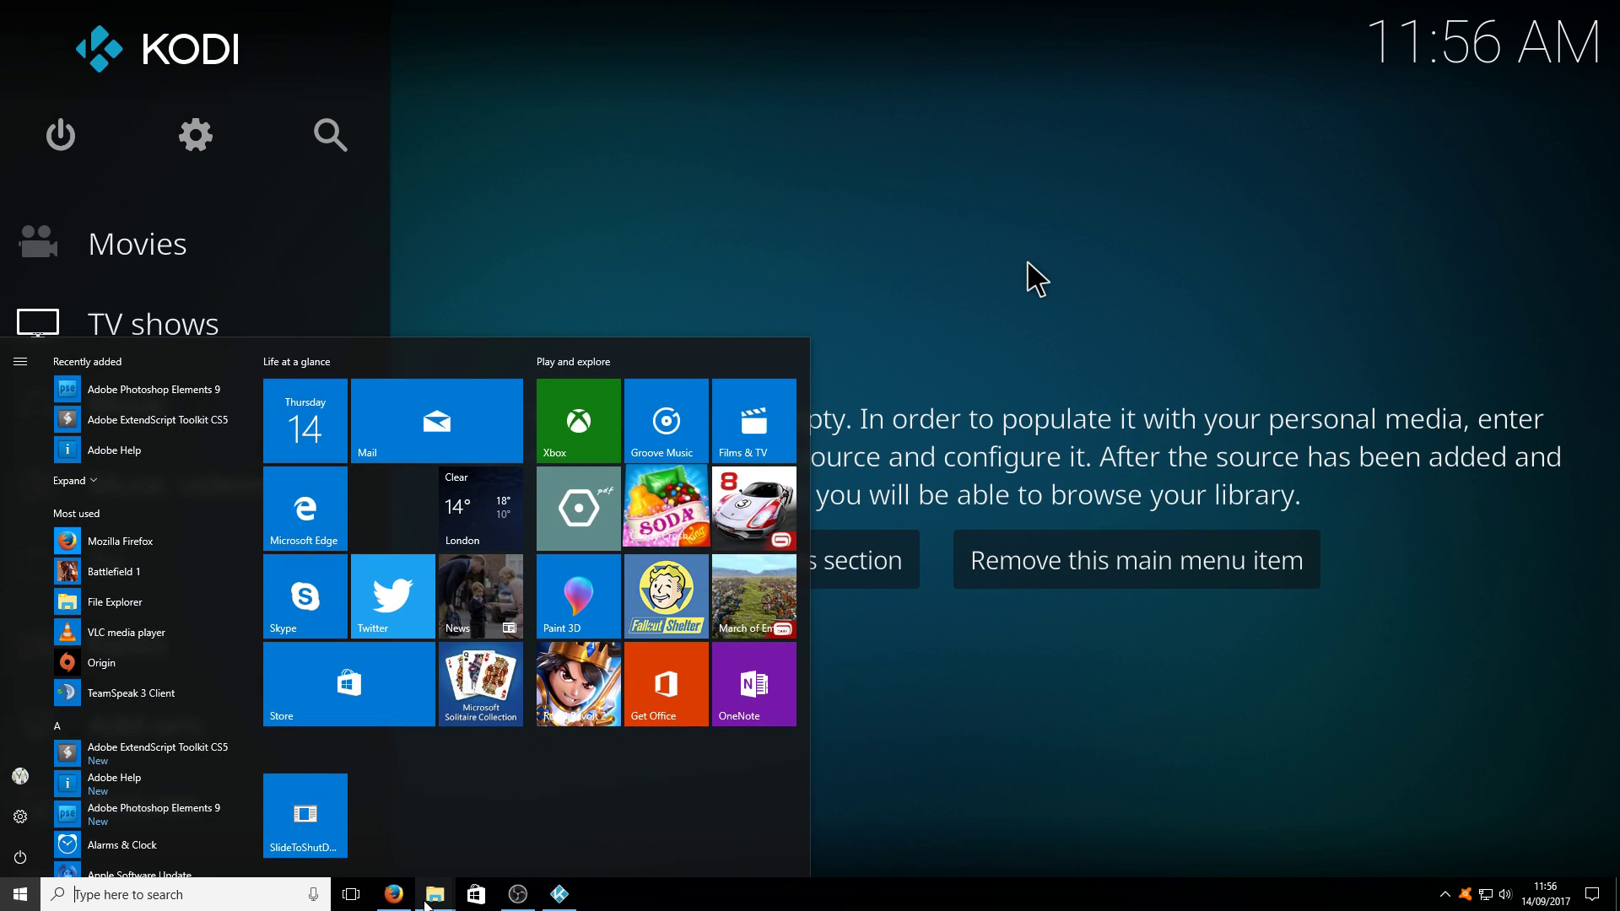
mouse_move(429, 901)
click(523, 822)
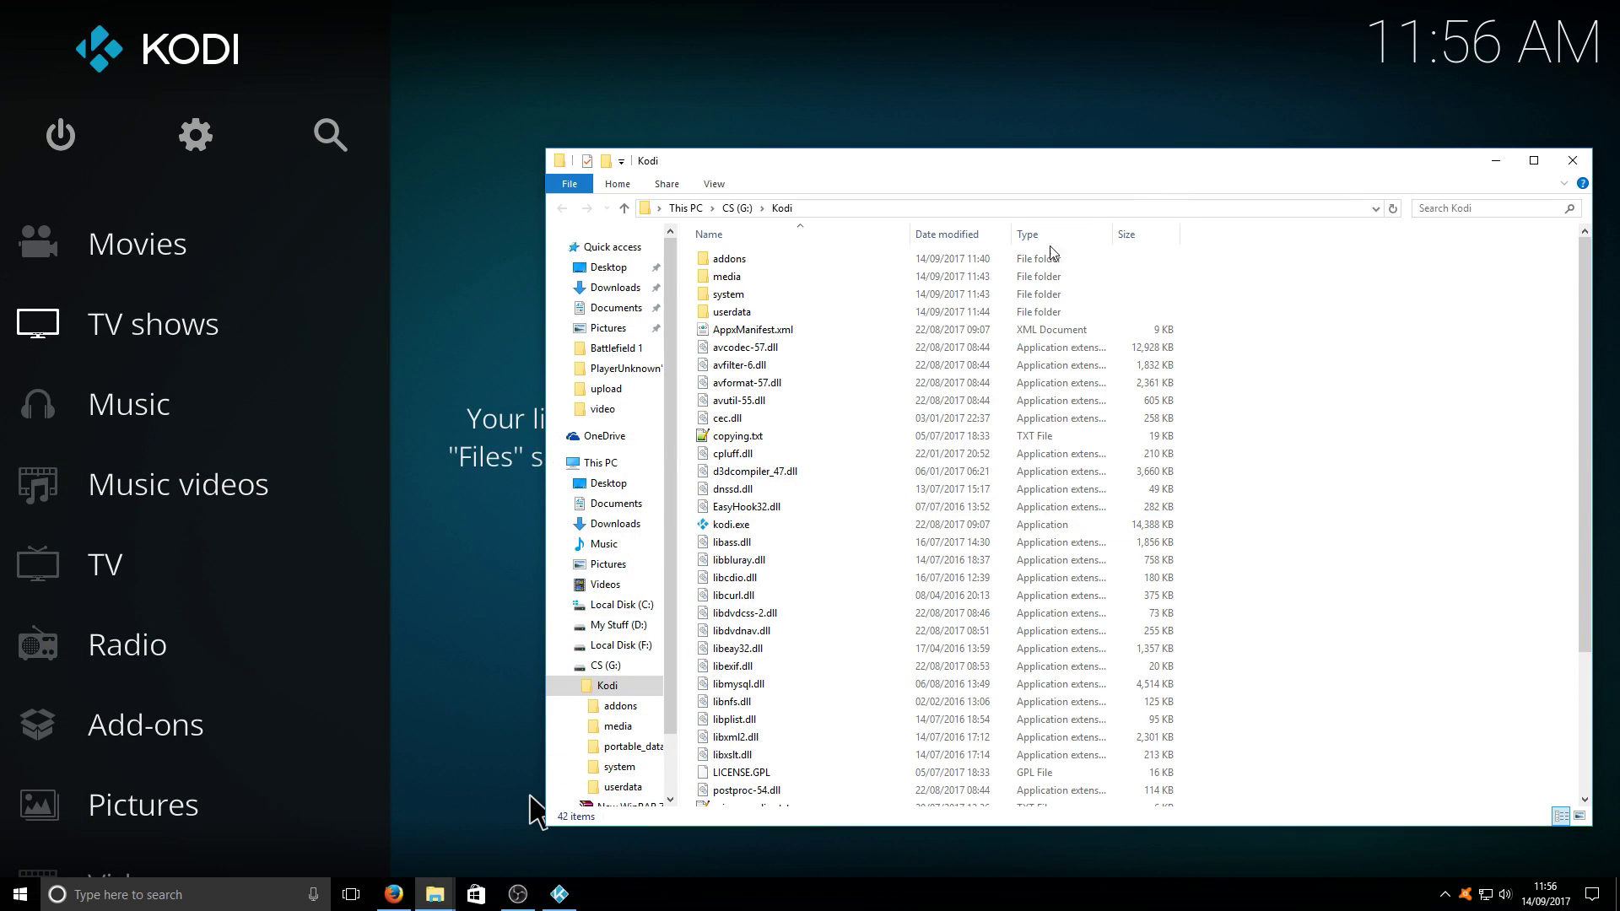
Maximise and refresh the G:\Kodi window, then open the portable_data folder
double_click(1019, 166)
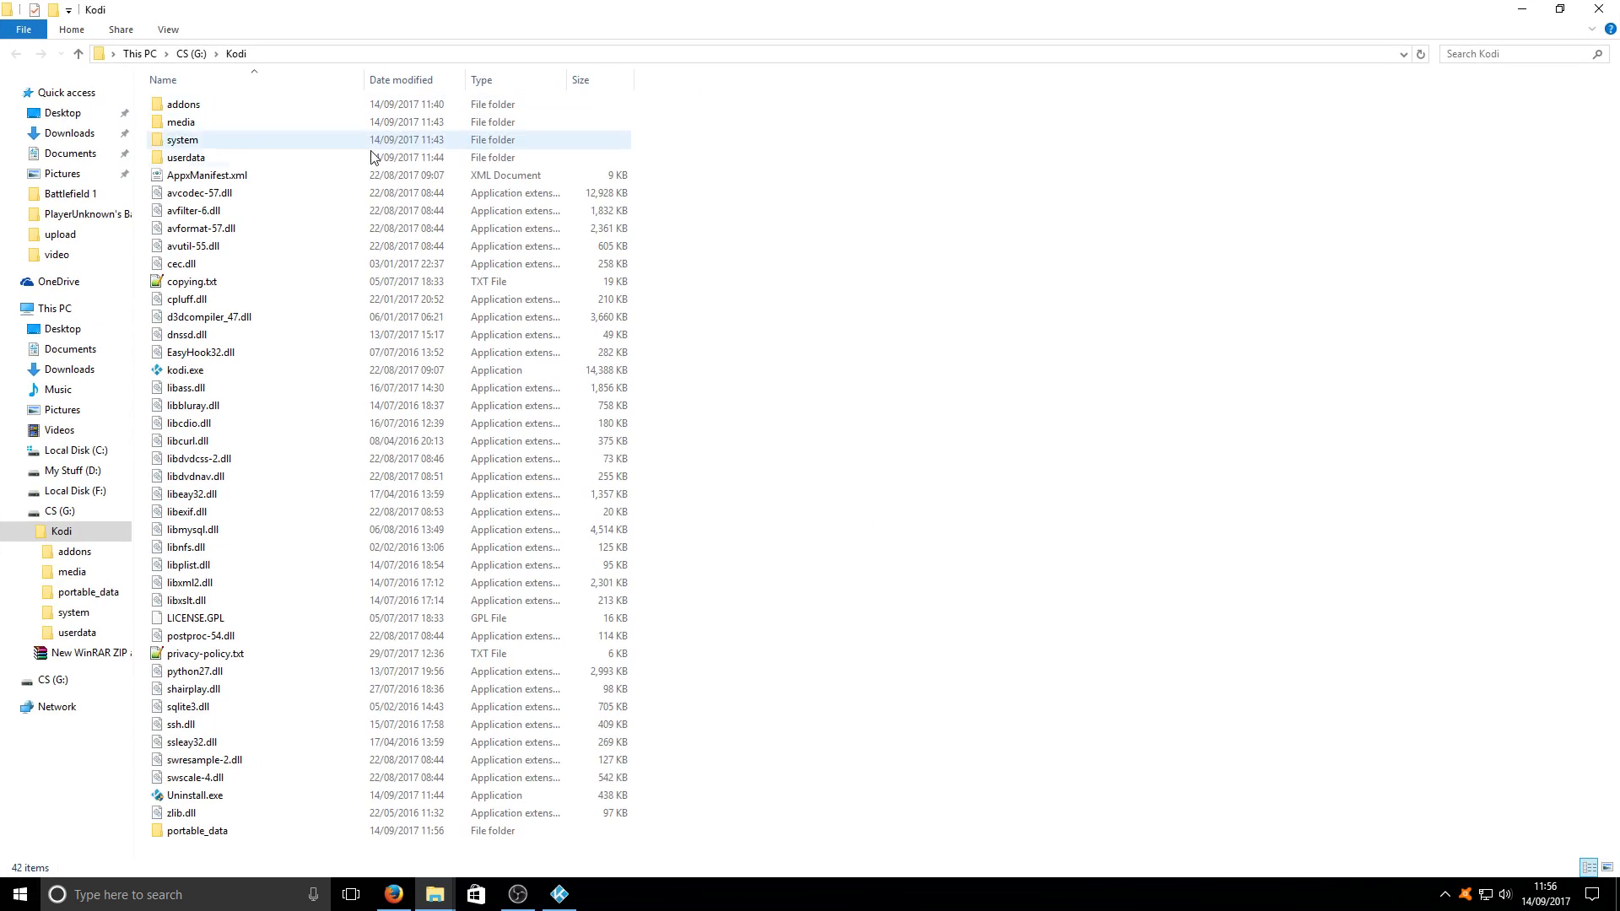
right_click(996, 287)
click(1083, 358)
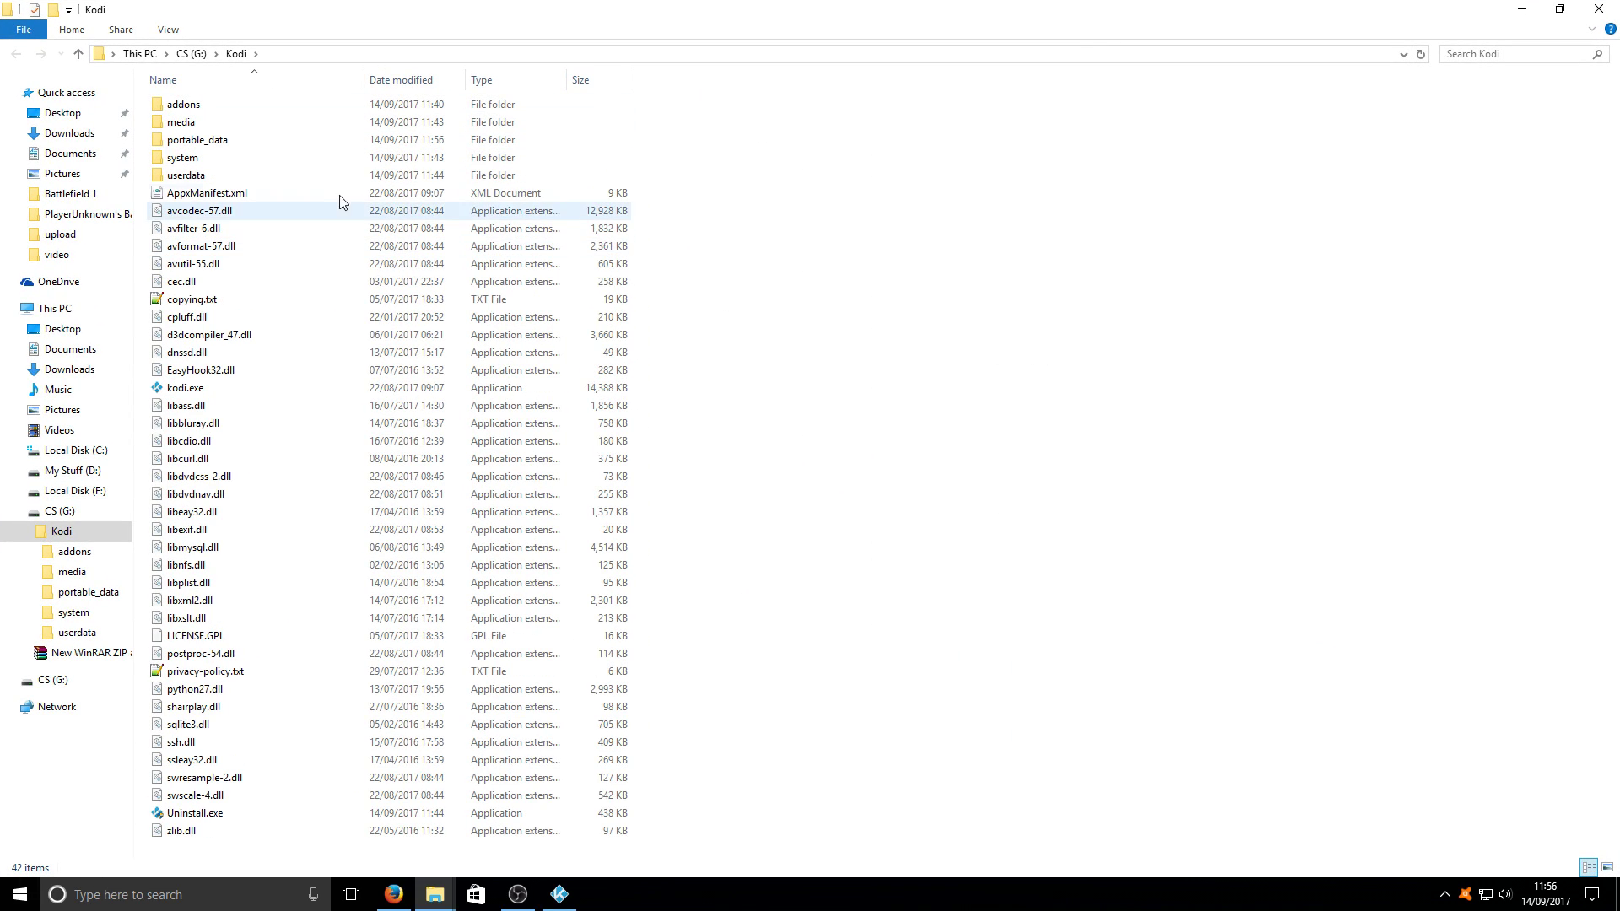
double_click(238, 147)
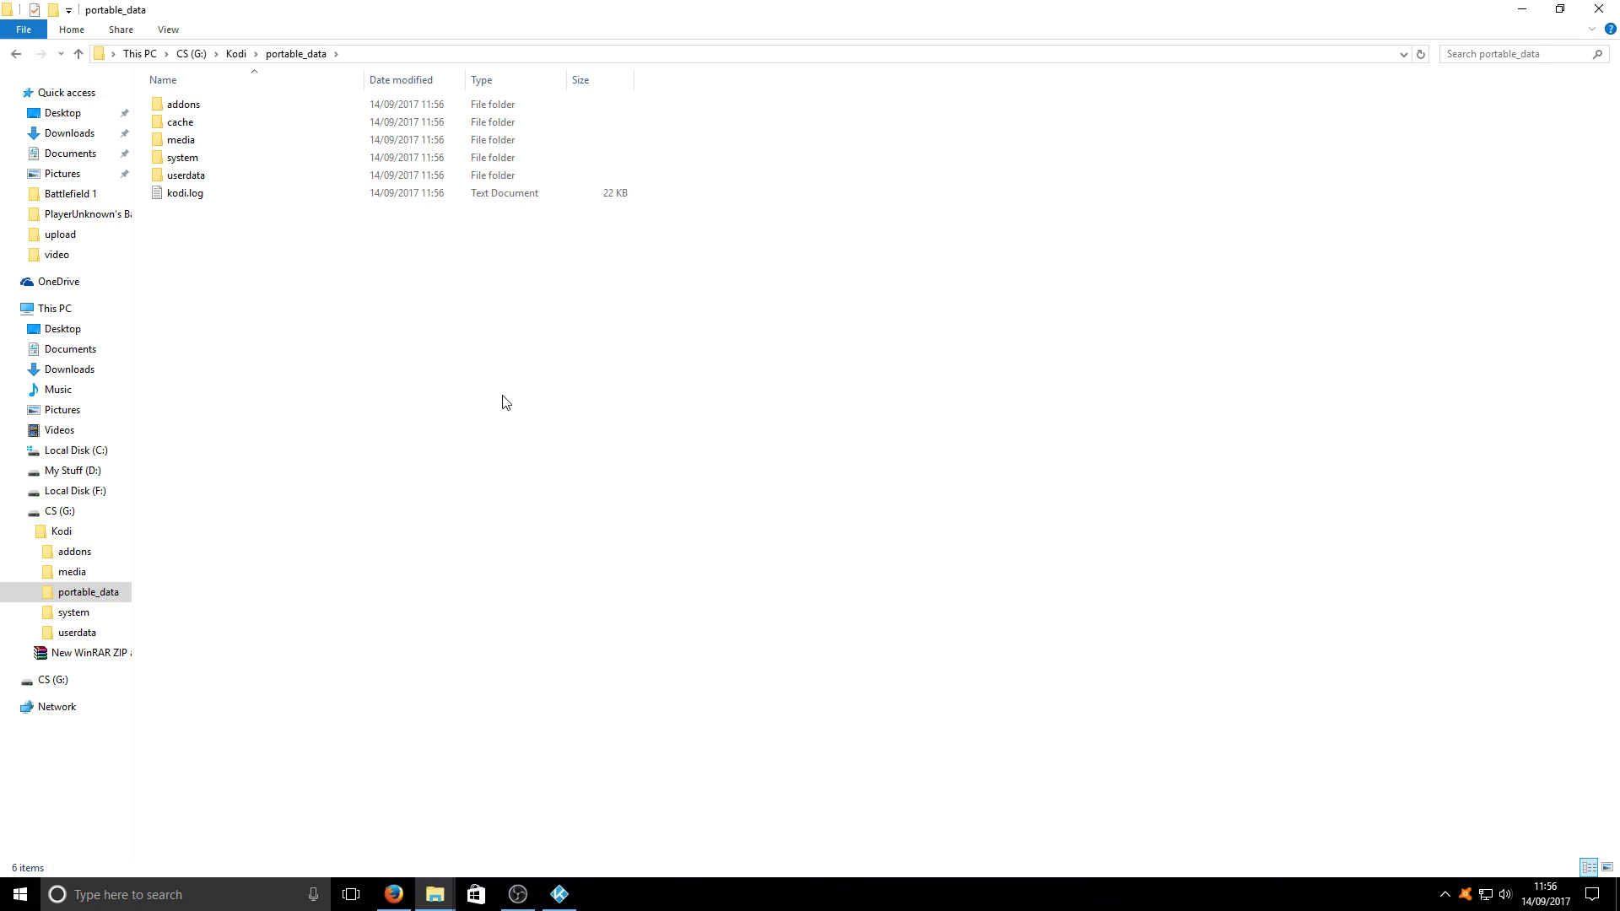